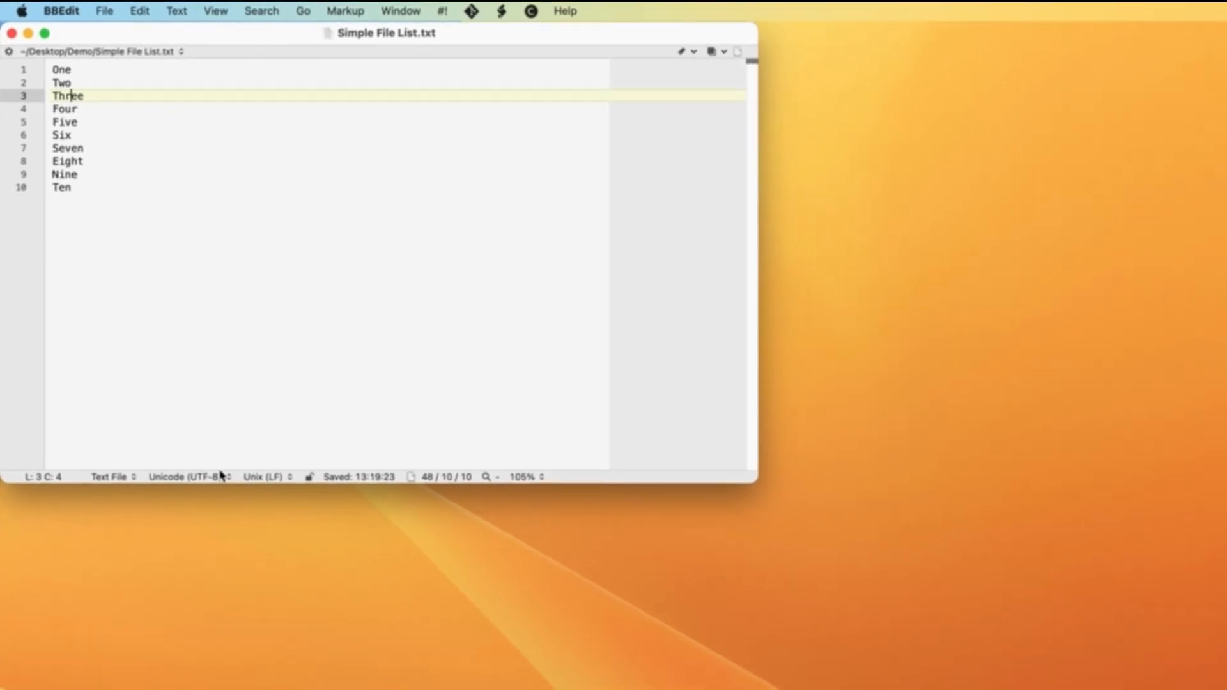
- Check the text encoding set for Simple File List.txt and keep Unicode (UTF-8)
{"action": "left_click", "coordinate": [217, 476]}
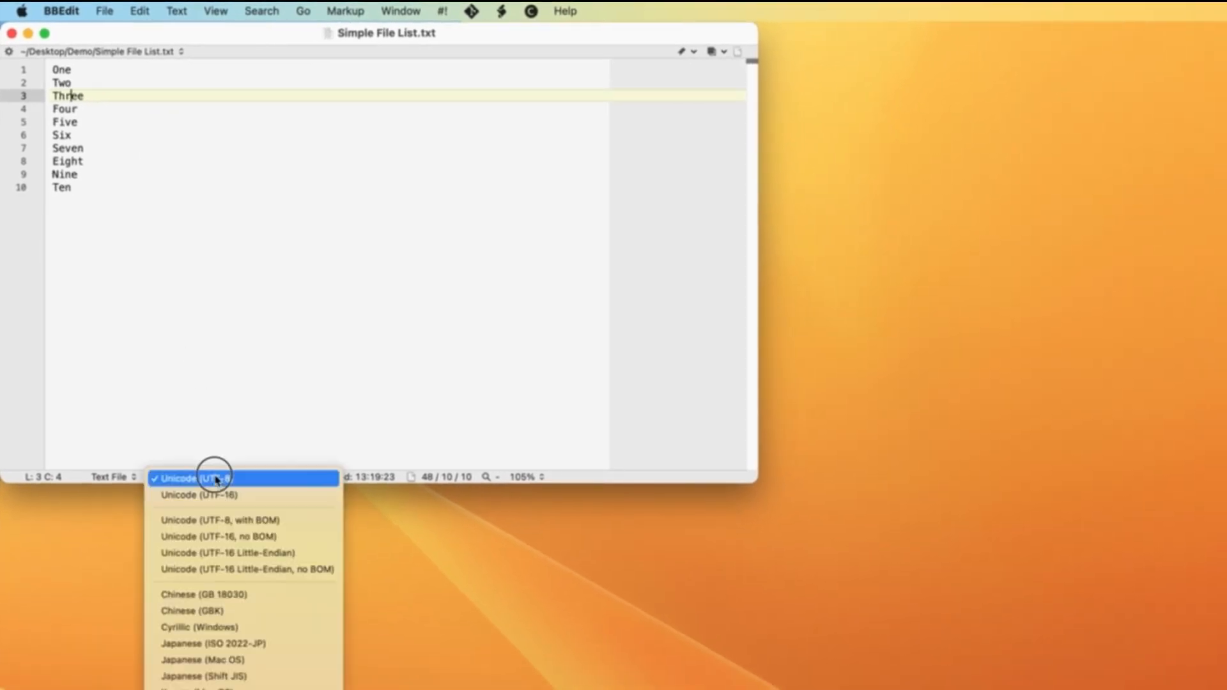
{"action": "left_click", "coordinate": [216, 476]}
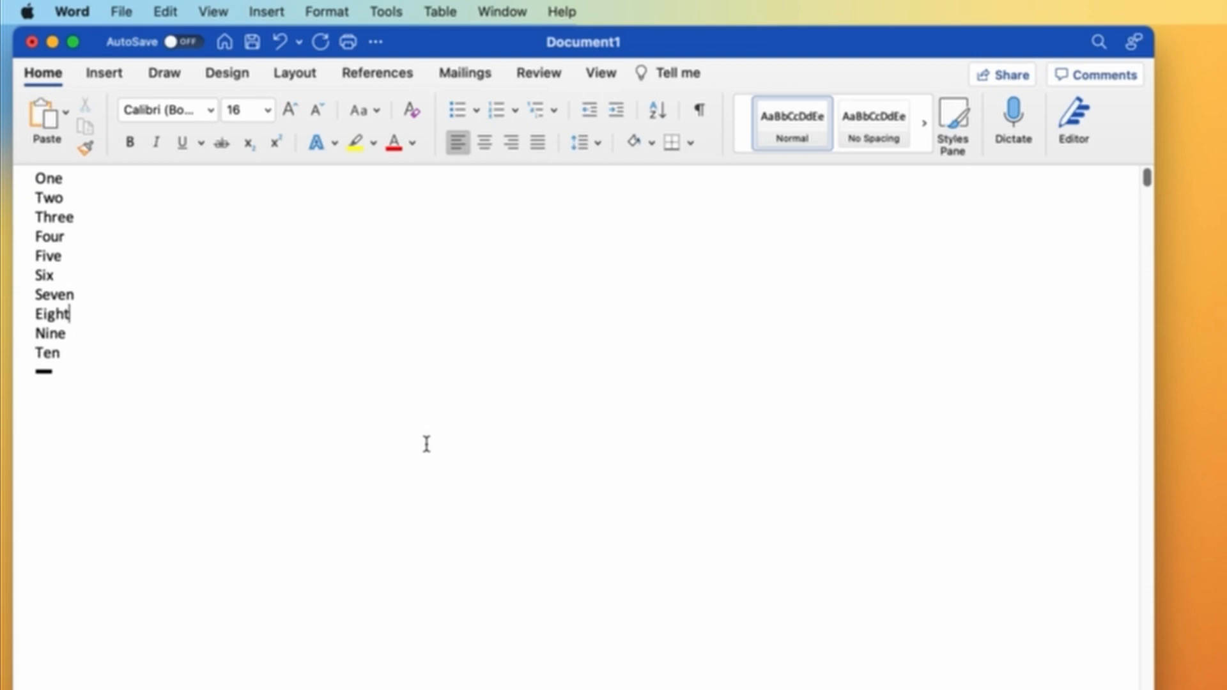
- Copy the entire One to Ten list from the Word document and paste it into the empty BBEdit document
{"action": "key", "text": "super+a"}
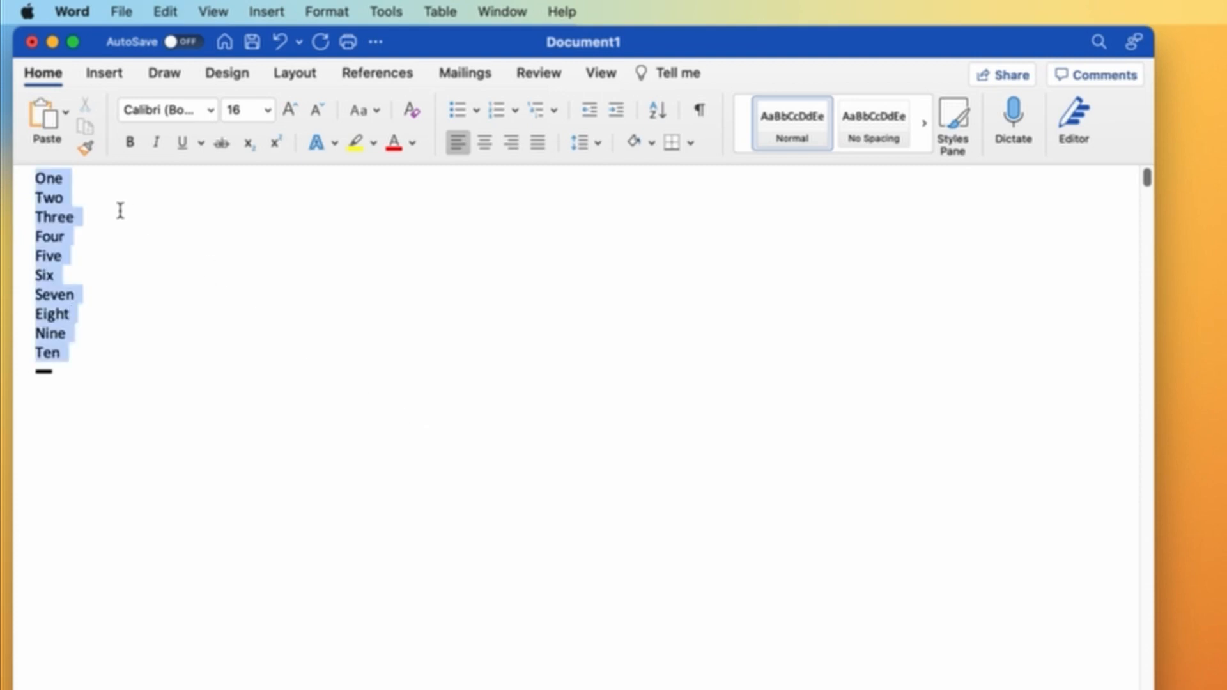
{"action": "left_click", "coordinate": [157, 14]}
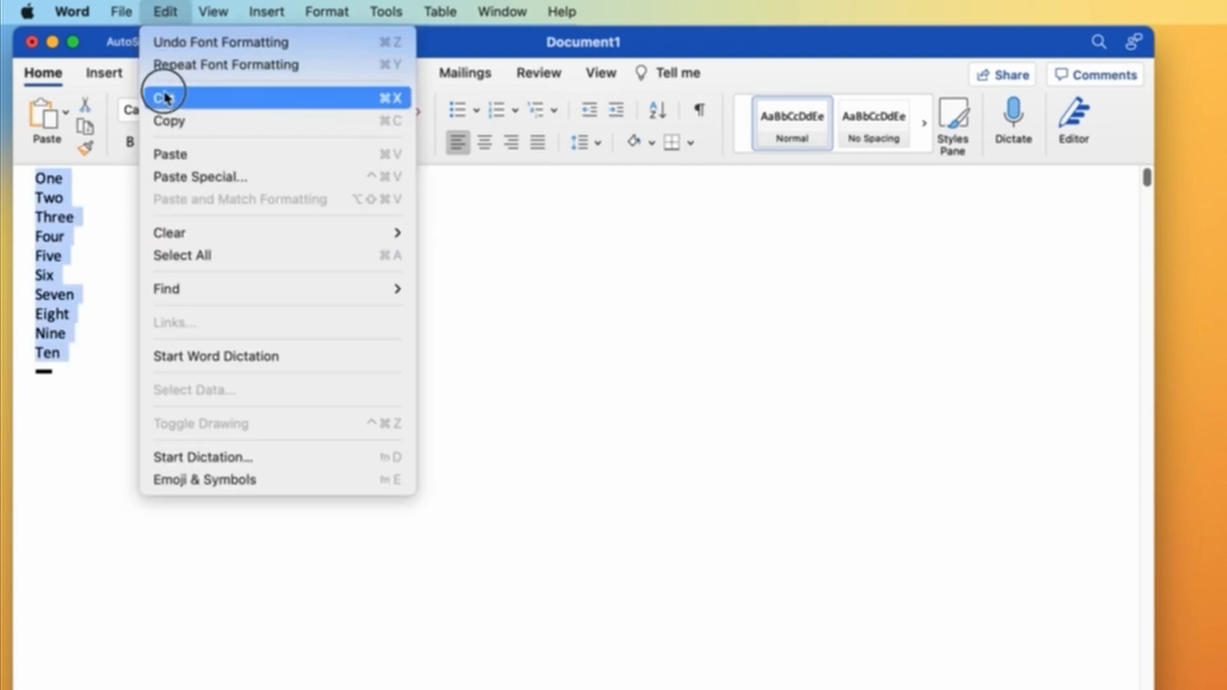
{"action": "left_click", "coordinate": [159, 121]}
{"action": "key", "text": "super+Tab"}
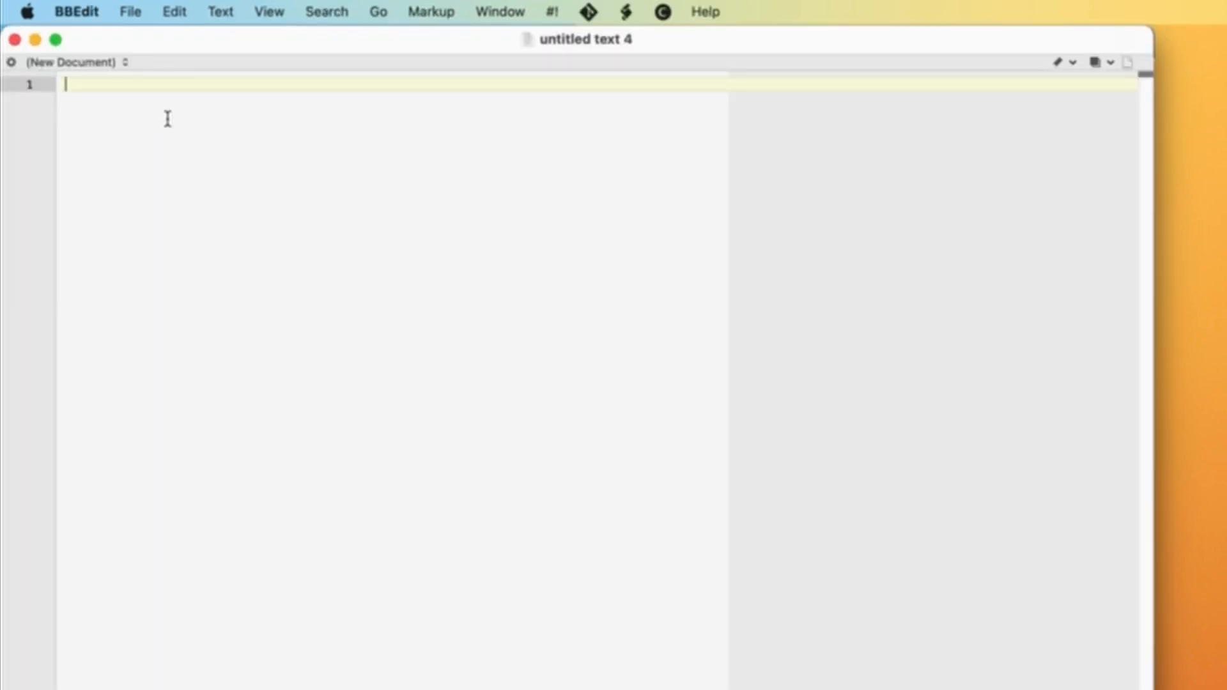
{"action": "key", "text": "super+v"}
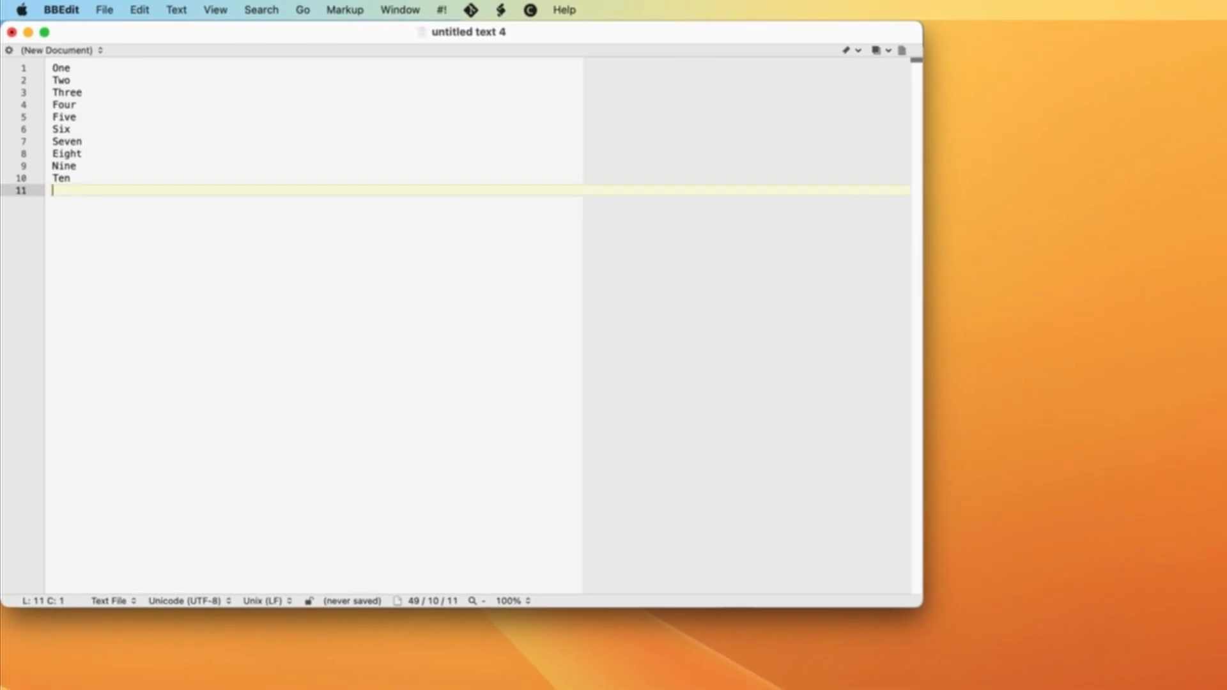
- Keep the Unicode (UTF-8) encoding and save the pasted list as Demo.txt in the Demo folder
{"action": "left_click", "coordinate": [185, 601]}
{"action": "left_click", "coordinate": [205, 601]}
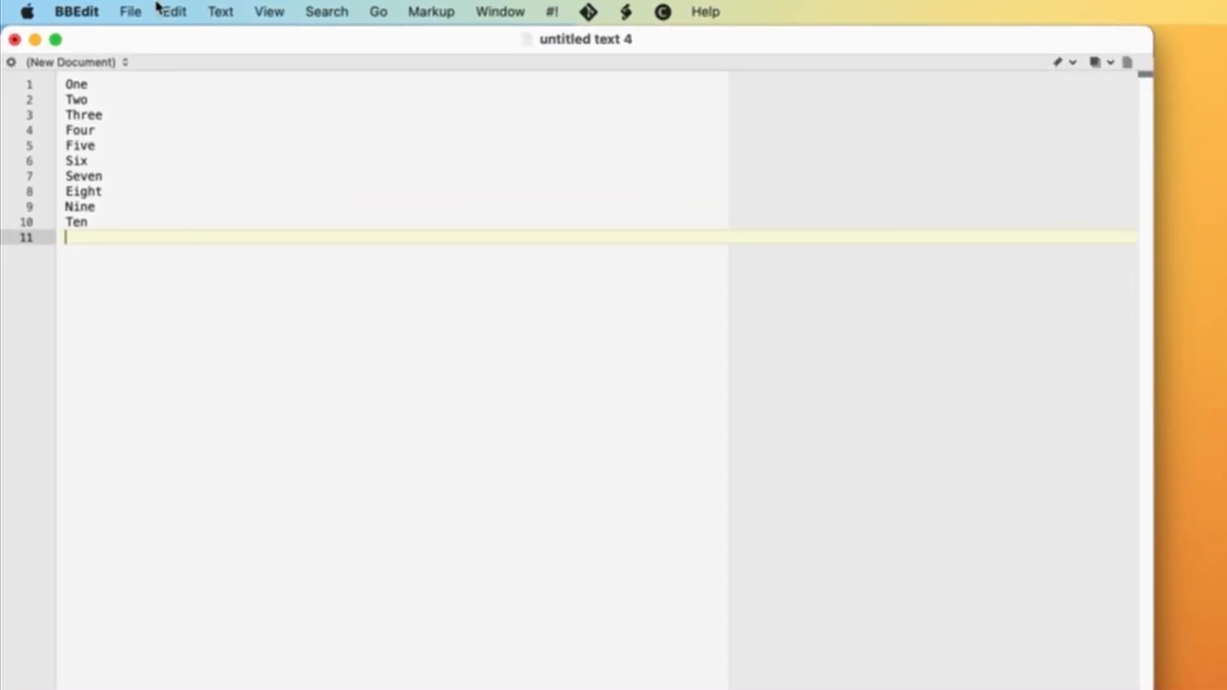
{"action": "left_click", "coordinate": [132, 10]}
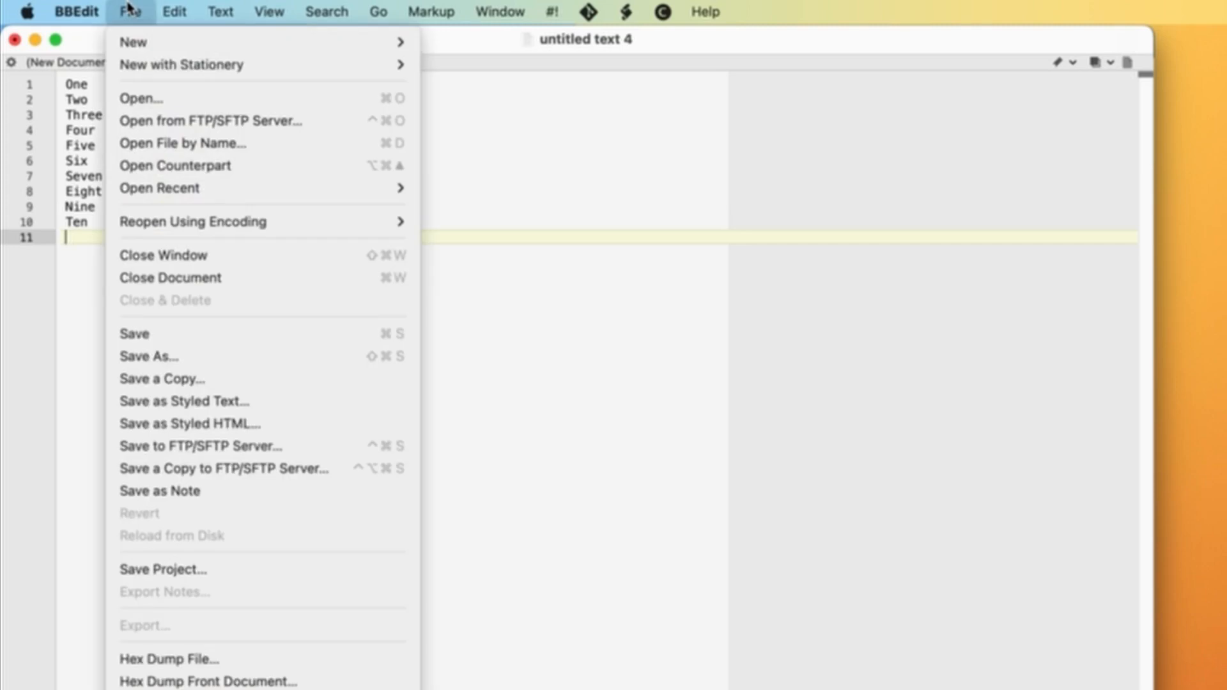
{"action": "left_click", "coordinate": [208, 356]}
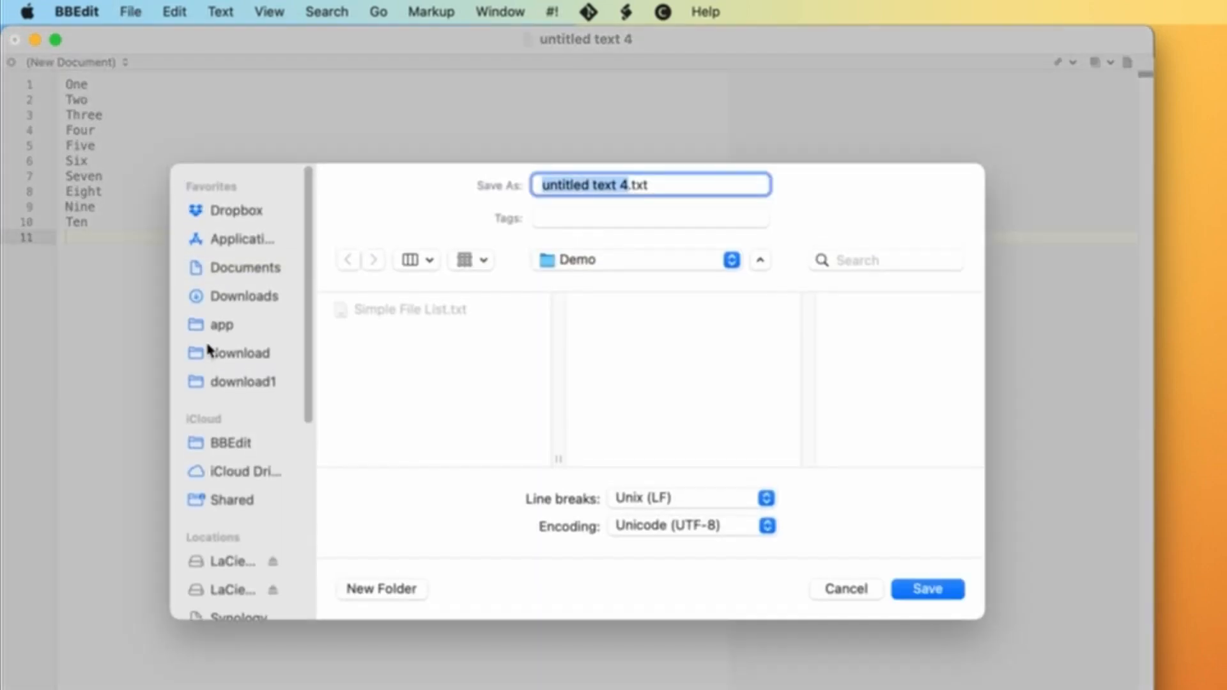
{"action": "type", "text": "Demo"}
{"action": "key", "text": "Return"}
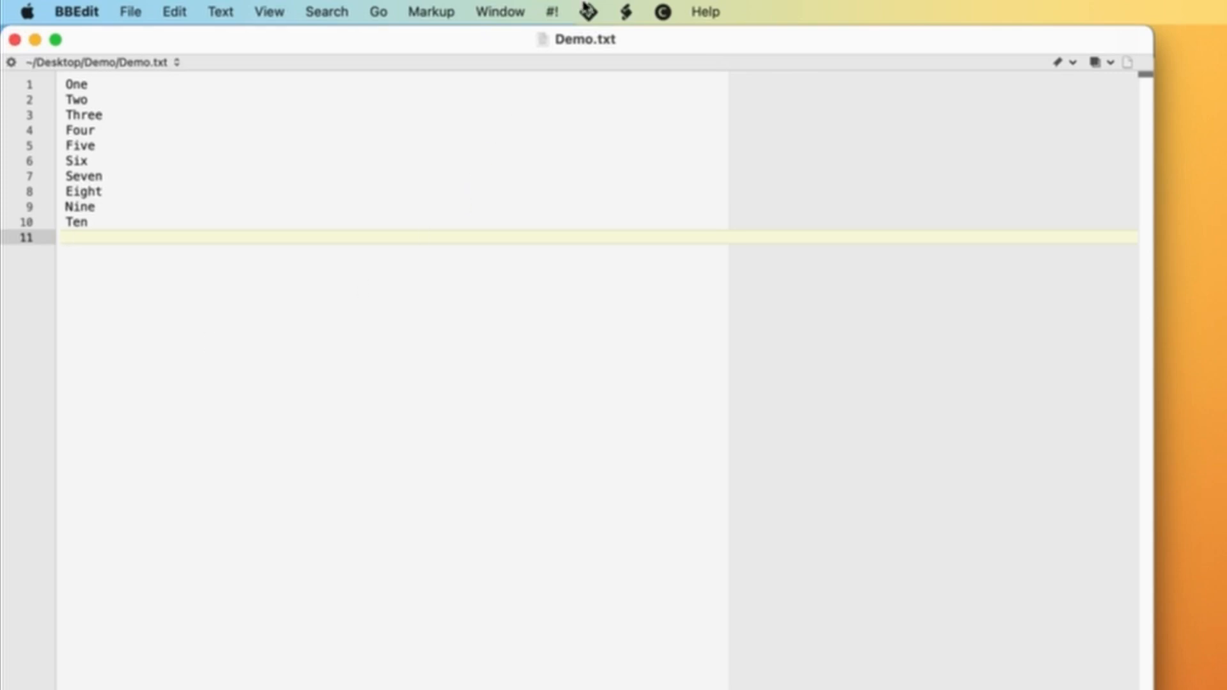
- Find the Show Invisibles command through the help search and turn on invisible characters in Demo.txt
{"action": "left_click", "coordinate": [704, 11]}
{"action": "type", "text": "invi"}
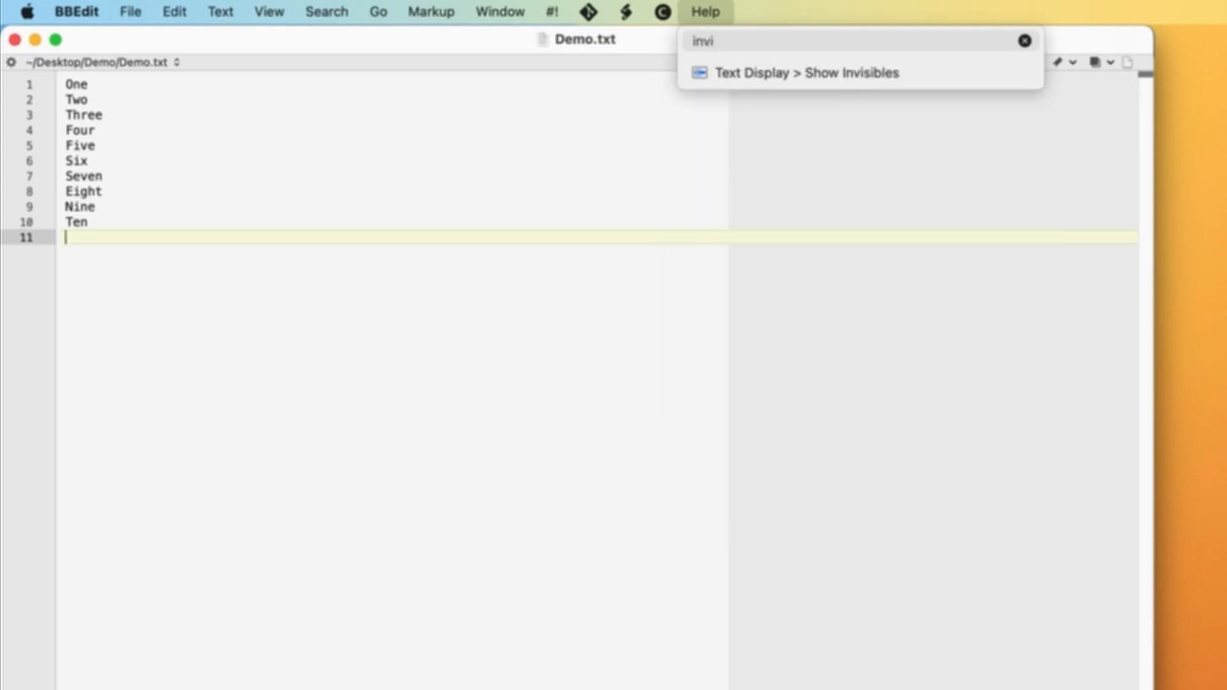
{"action": "key", "text": "Down"}
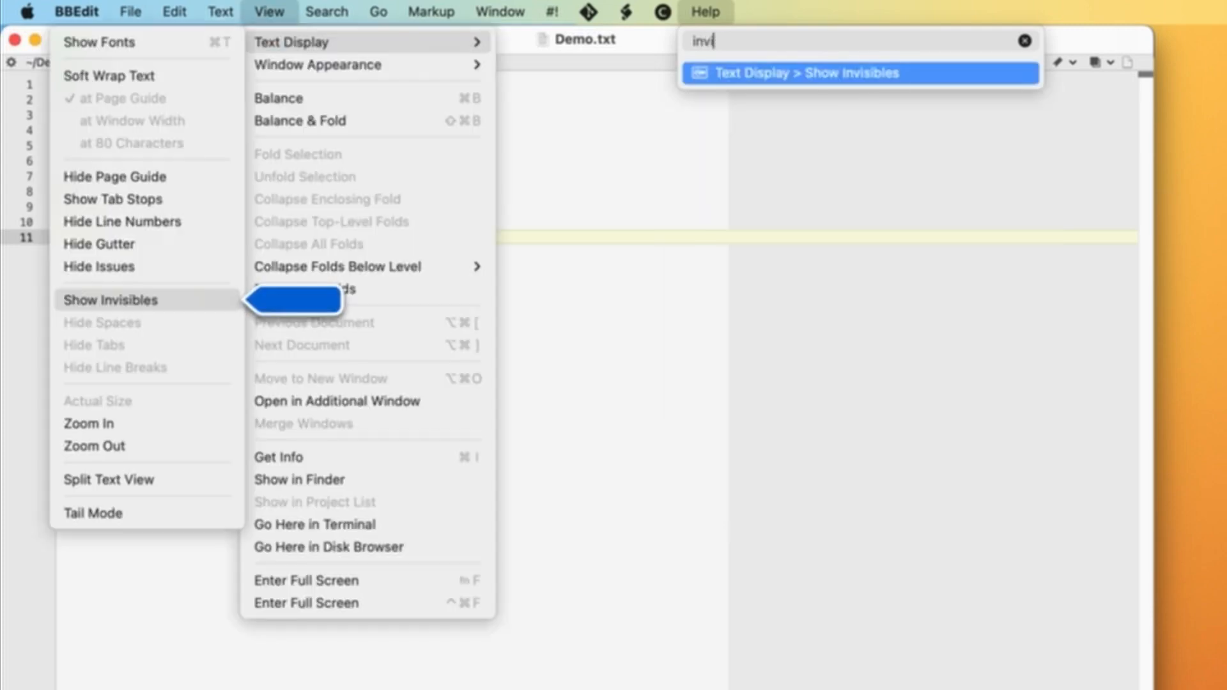
{"action": "key", "text": "Return"}
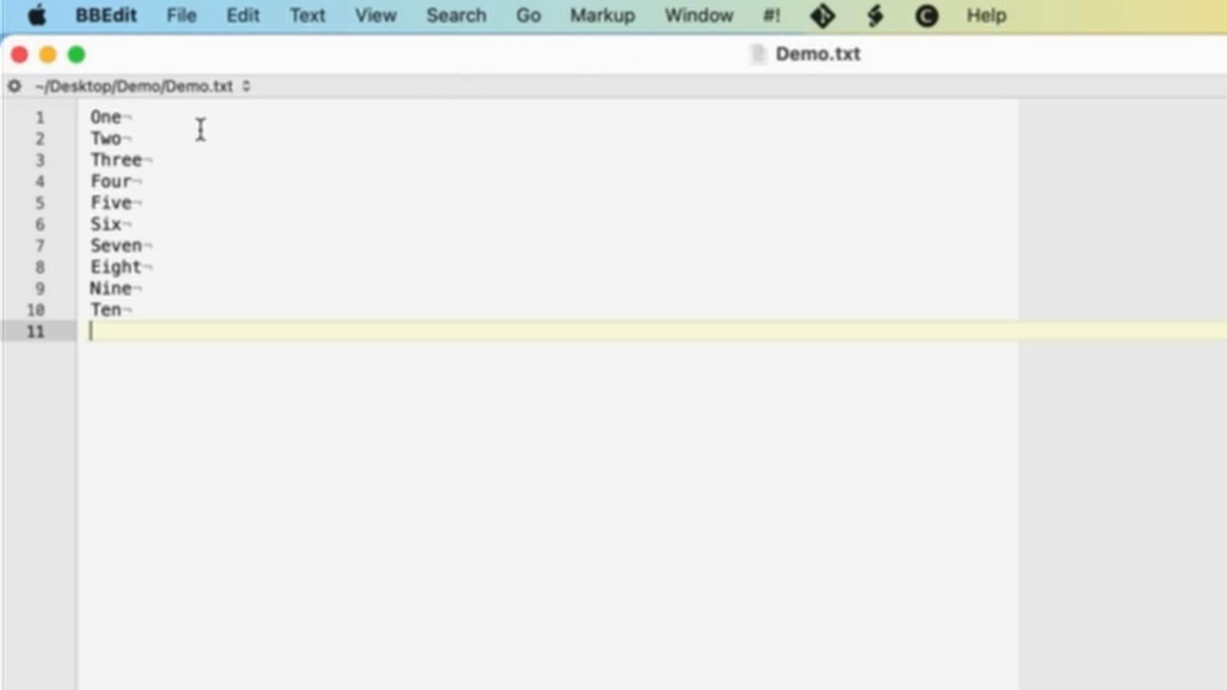
- Insert trailing spaces after "One" on the first line and delete them again
{"action": "left_click", "coordinate": [164, 124]}
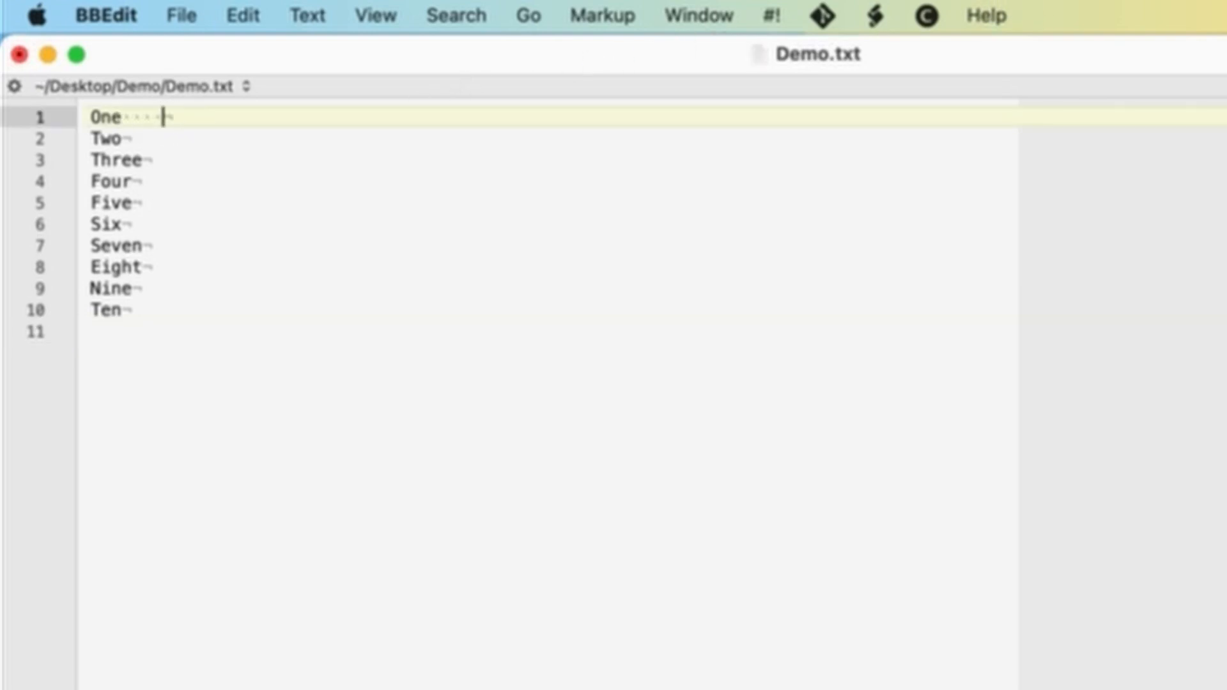
{"action": "key", "text": "BackSpace"}
{"action": "key", "text": "BackSpace"}
{"action": "key", "text": "BackSpace"}
{"action": "key", "text": "BackSpace"}
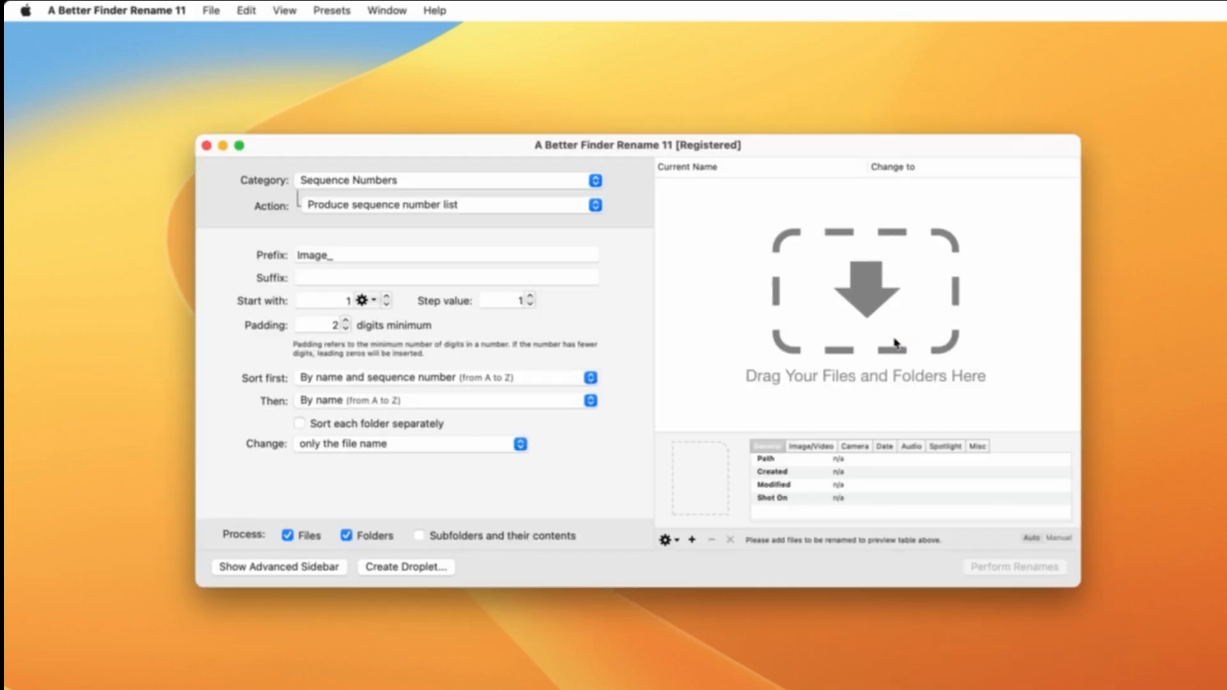
- In A Better Finder Rename 11, set the category to Advanced & Special with the action Rename from file list
{"action": "left_click", "coordinate": [552, 185]}
{"action": "left_click", "coordinate": [574, 373]}
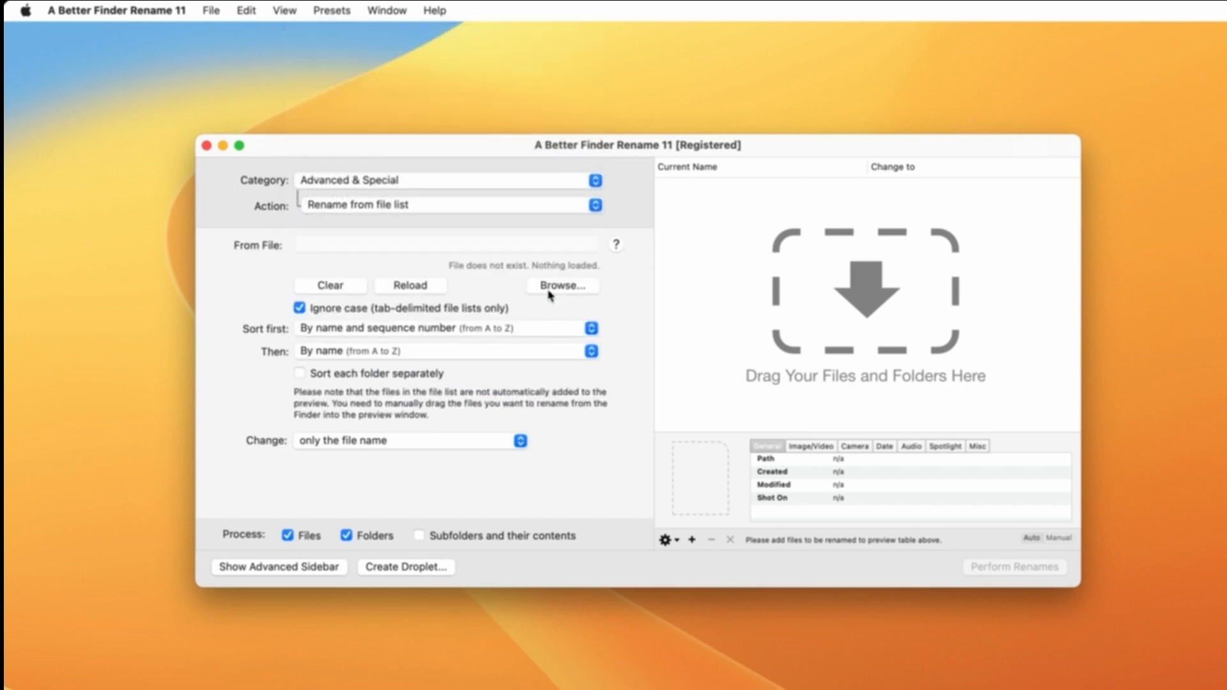
{"action": "left_click", "coordinate": [542, 211]}
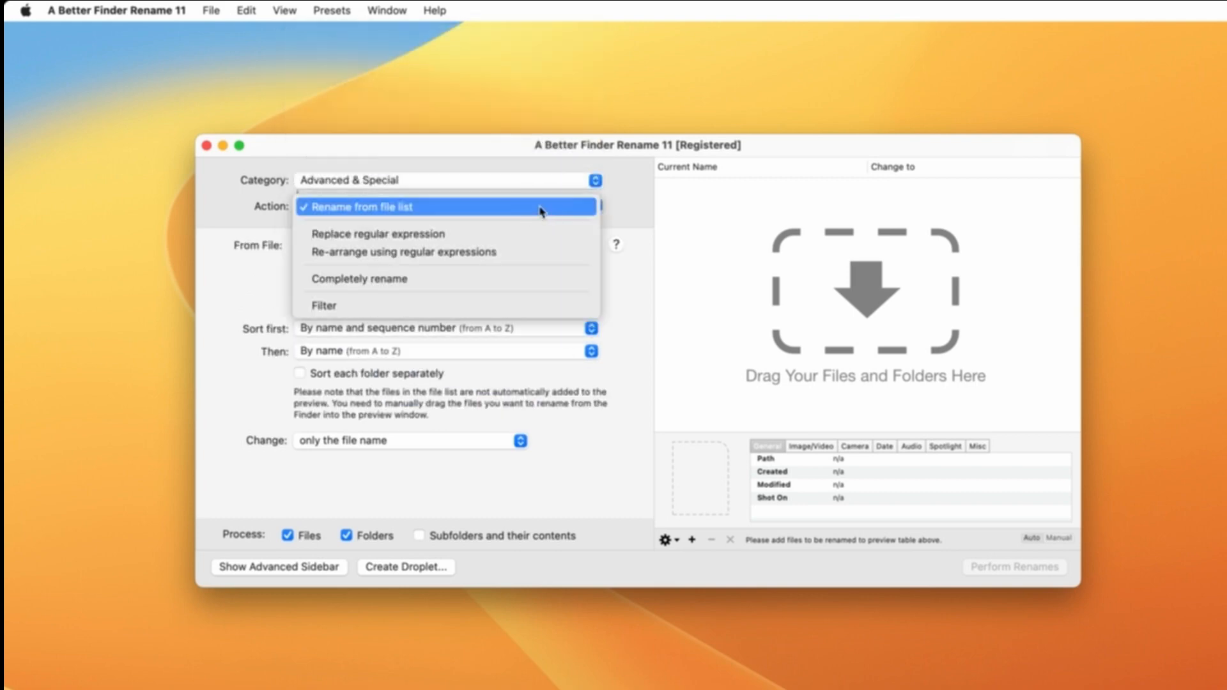
{"action": "left_click", "coordinate": [542, 207]}
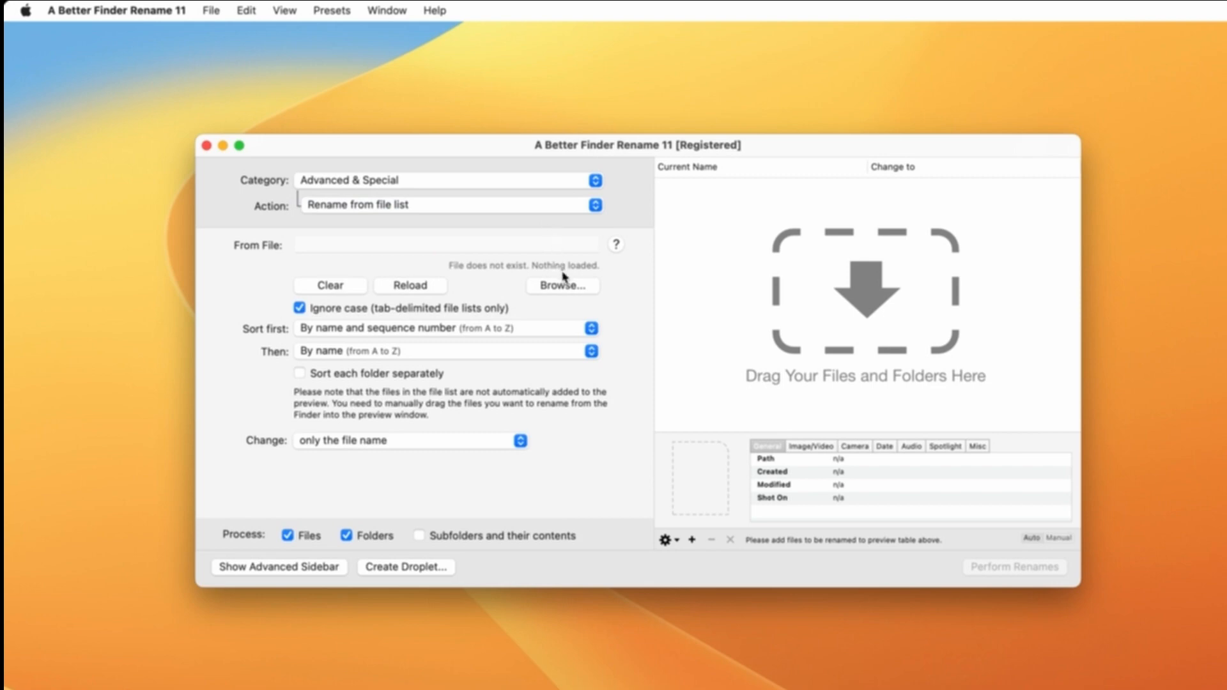
- Load Demo.txt from the Demo folder as the name list and add the IMG JPEG files to the preview
{"action": "left_click", "coordinate": [524, 287]}
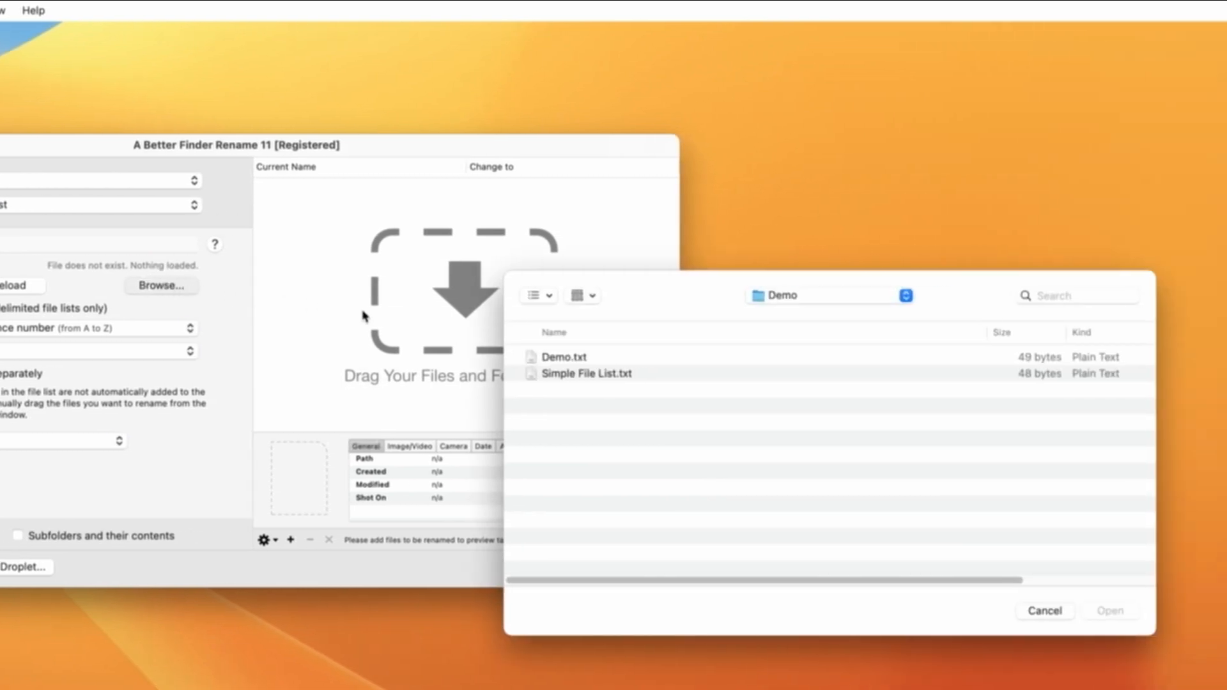
{"action": "left_click", "coordinate": [551, 361]}
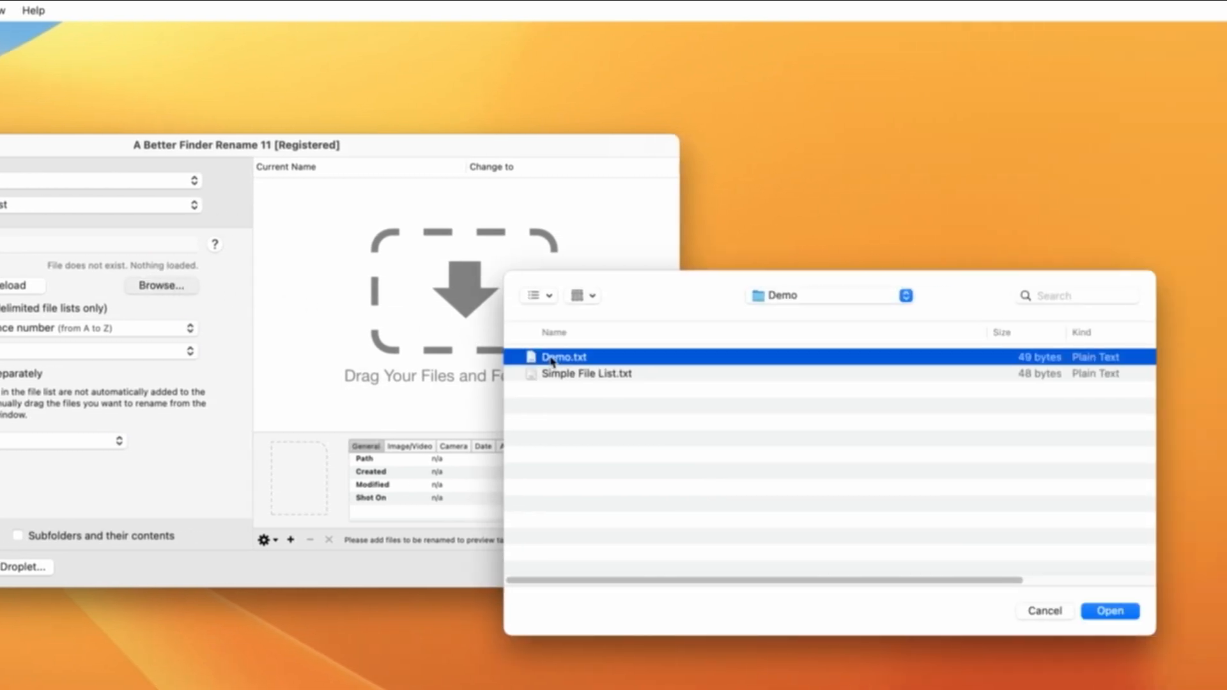
{"action": "left_click", "coordinate": [1095, 612]}
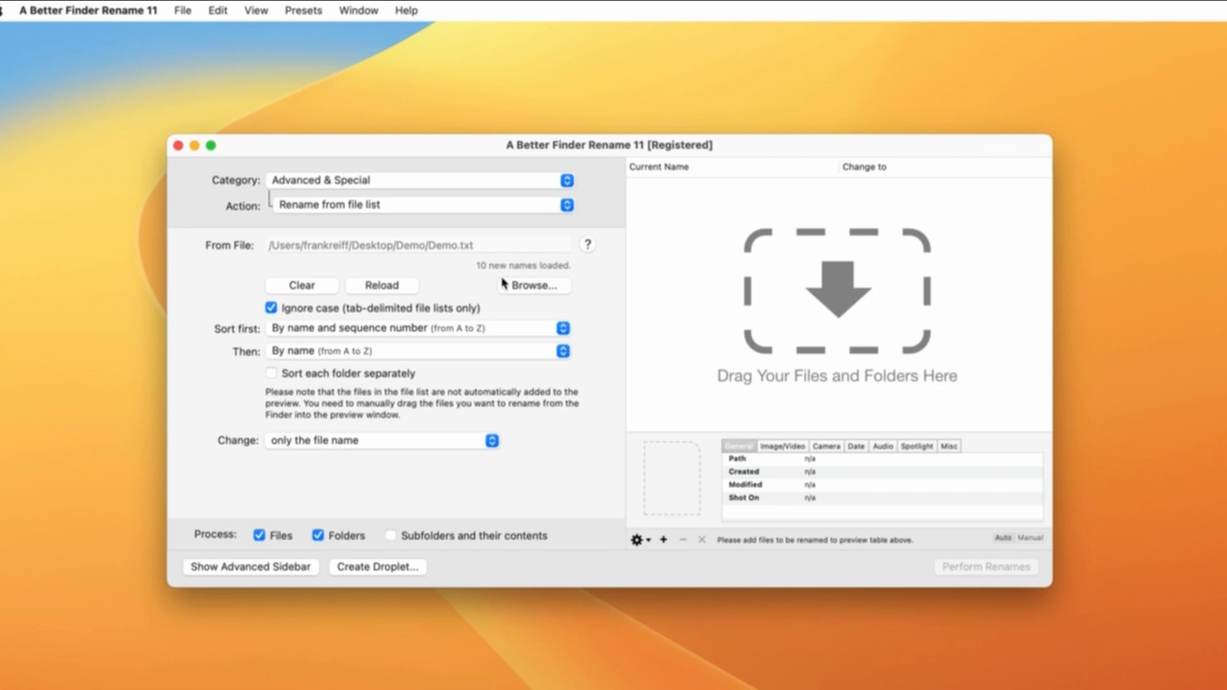
{"action": "left_click_drag", "start_coordinate": [863, 678], "coordinate": [743, 416]}
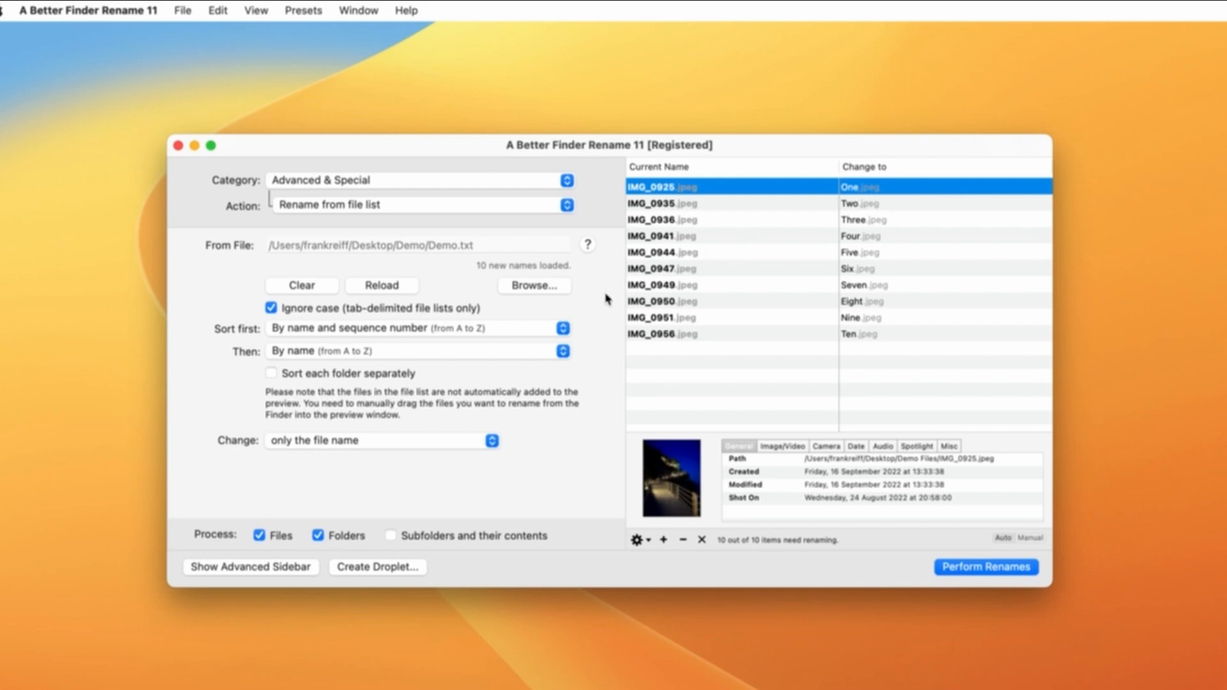
- Try changing both the file name and the extension, and return to changing only the file name
{"action": "left_click", "coordinate": [460, 445]}
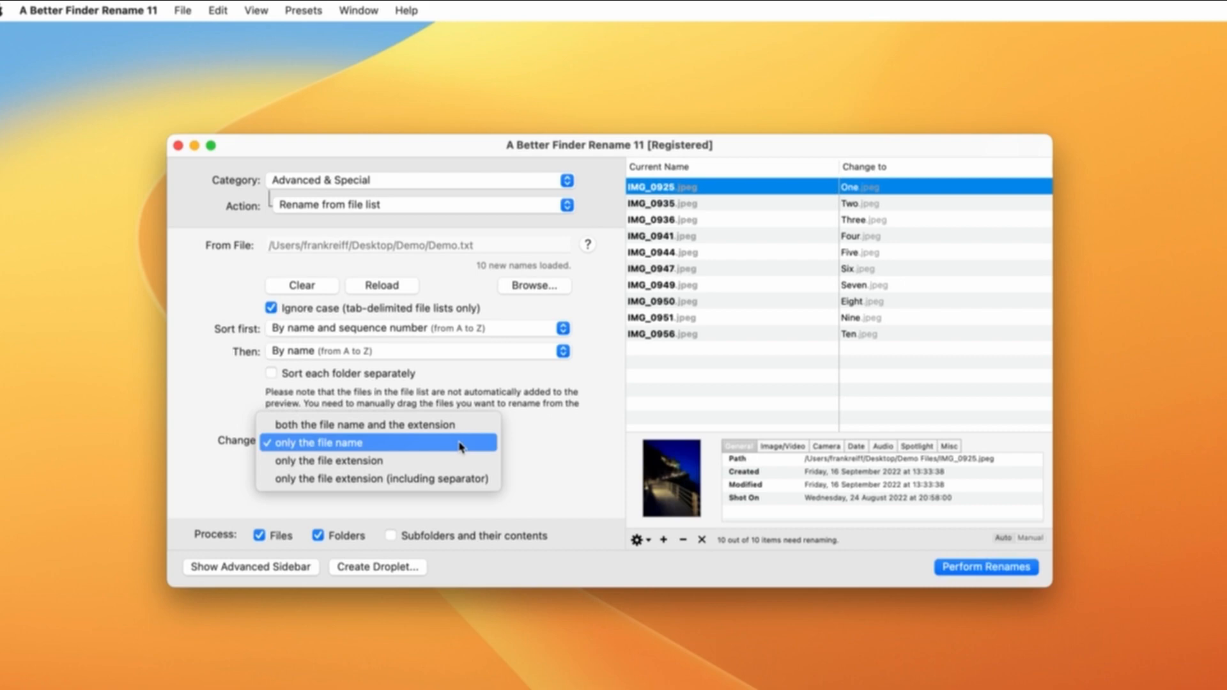
{"action": "left_click", "coordinate": [455, 425]}
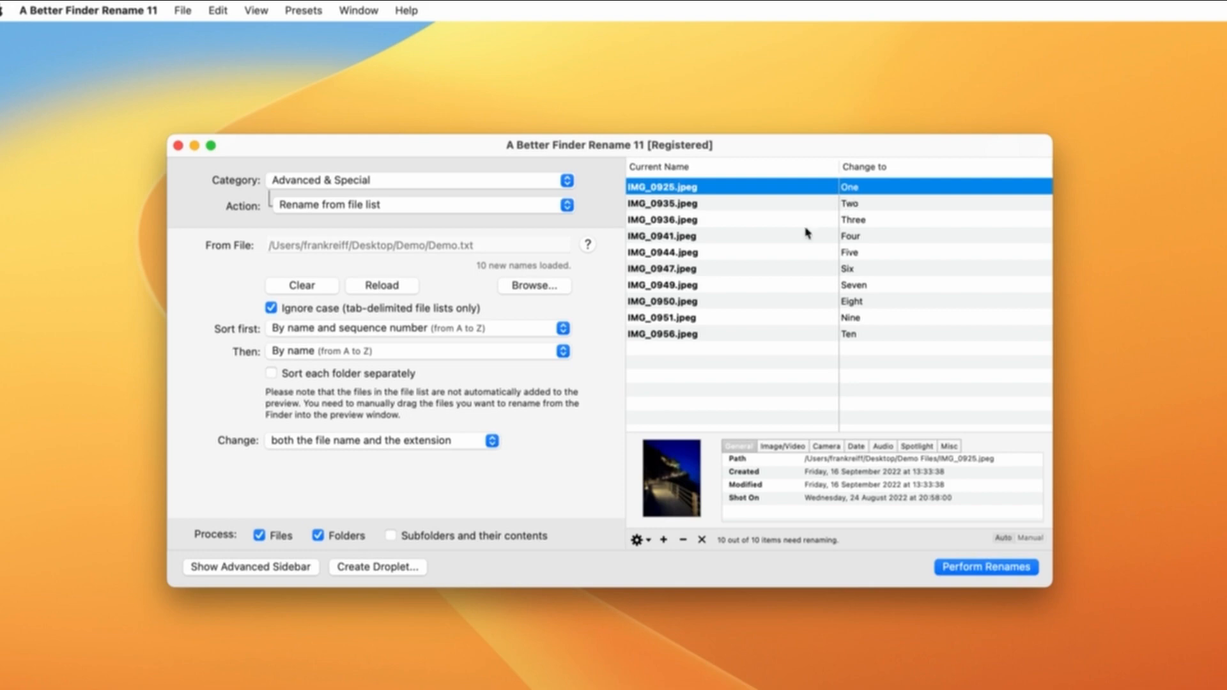
{"action": "left_click", "coordinate": [457, 441]}
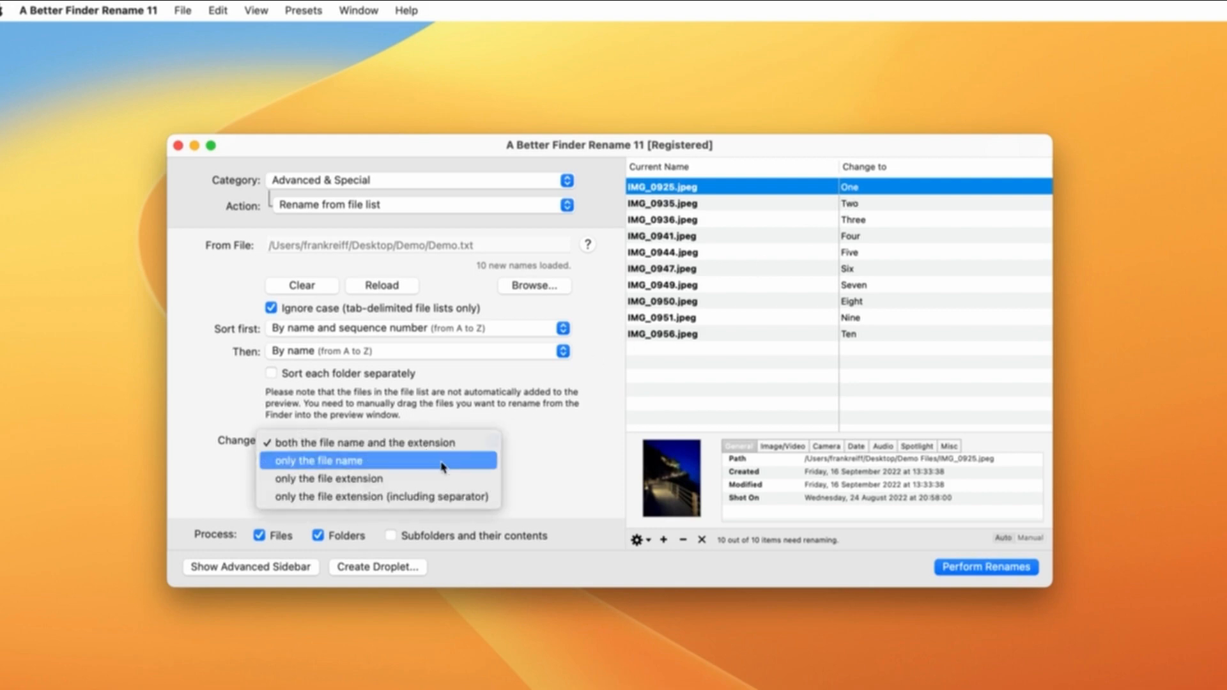
{"action": "left_click", "coordinate": [442, 461]}
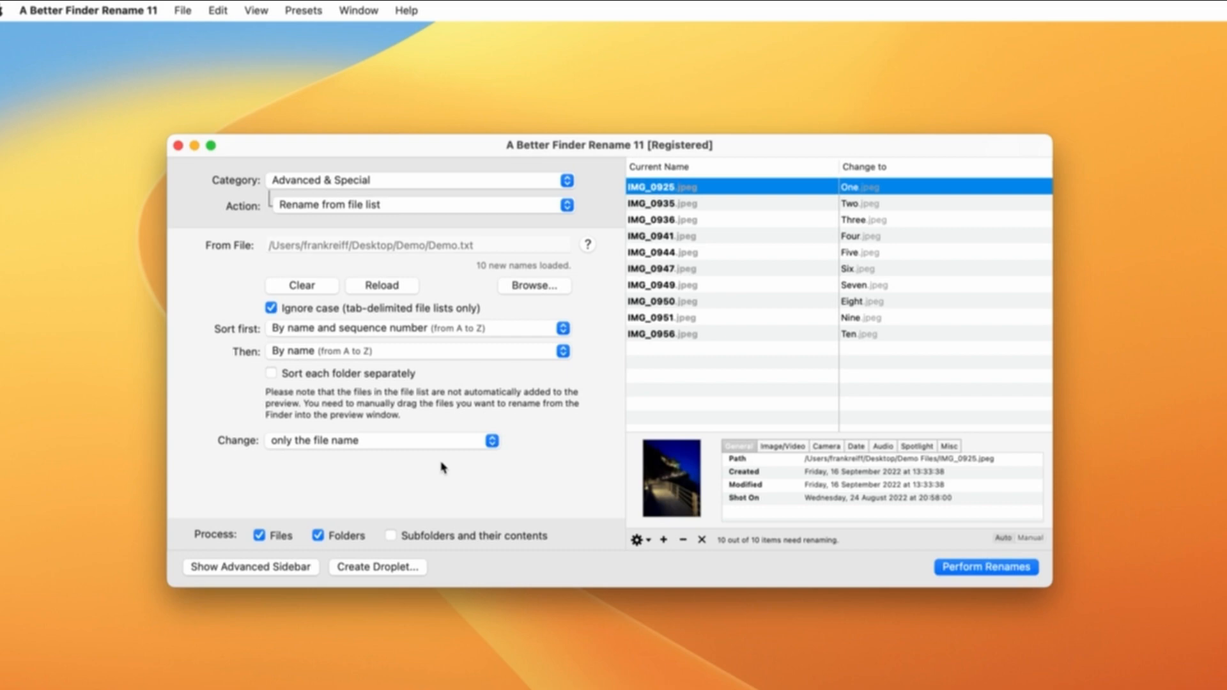
- Try sorting by name and sequence number from Z to A, and set the first sort to By name (from A to Z)
{"action": "left_click", "coordinate": [365, 337]}
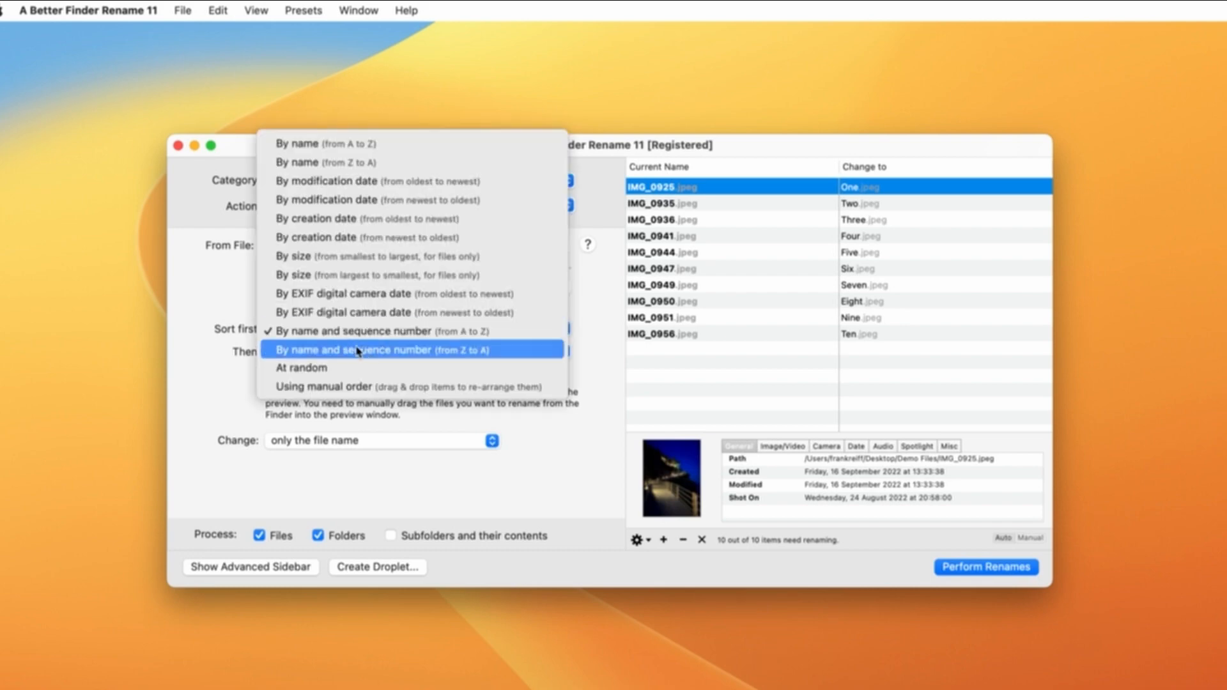
{"action": "left_click", "coordinate": [358, 351]}
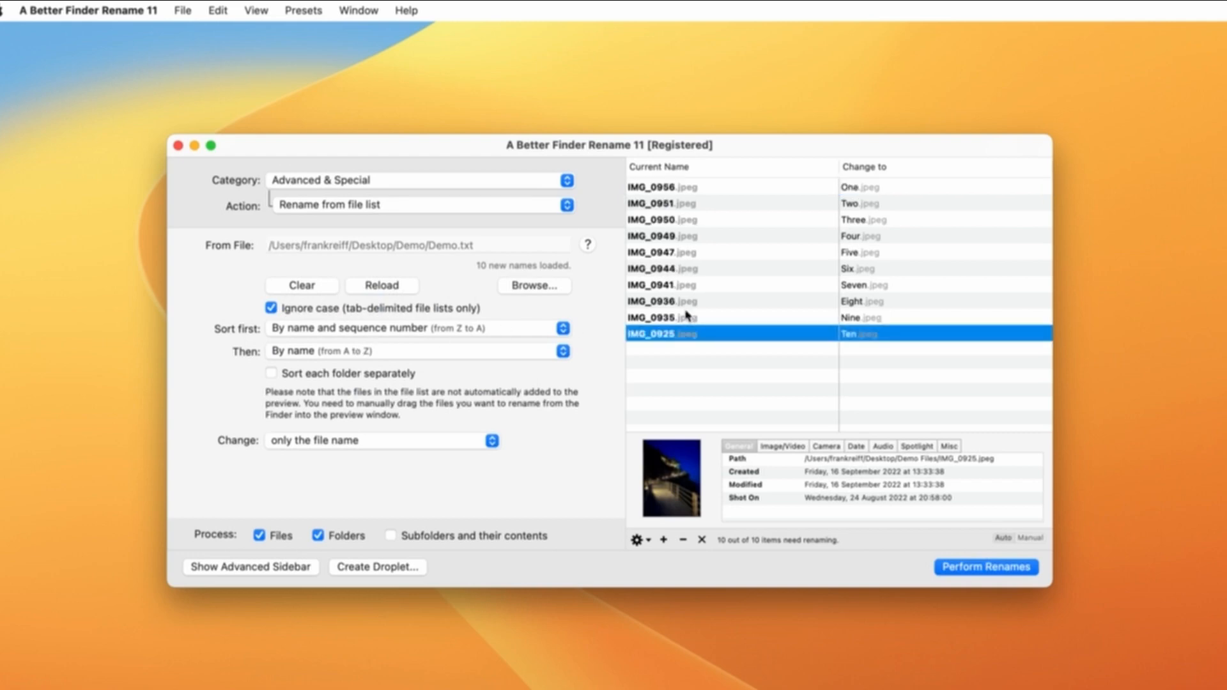
{"action": "left_click", "coordinate": [530, 329]}
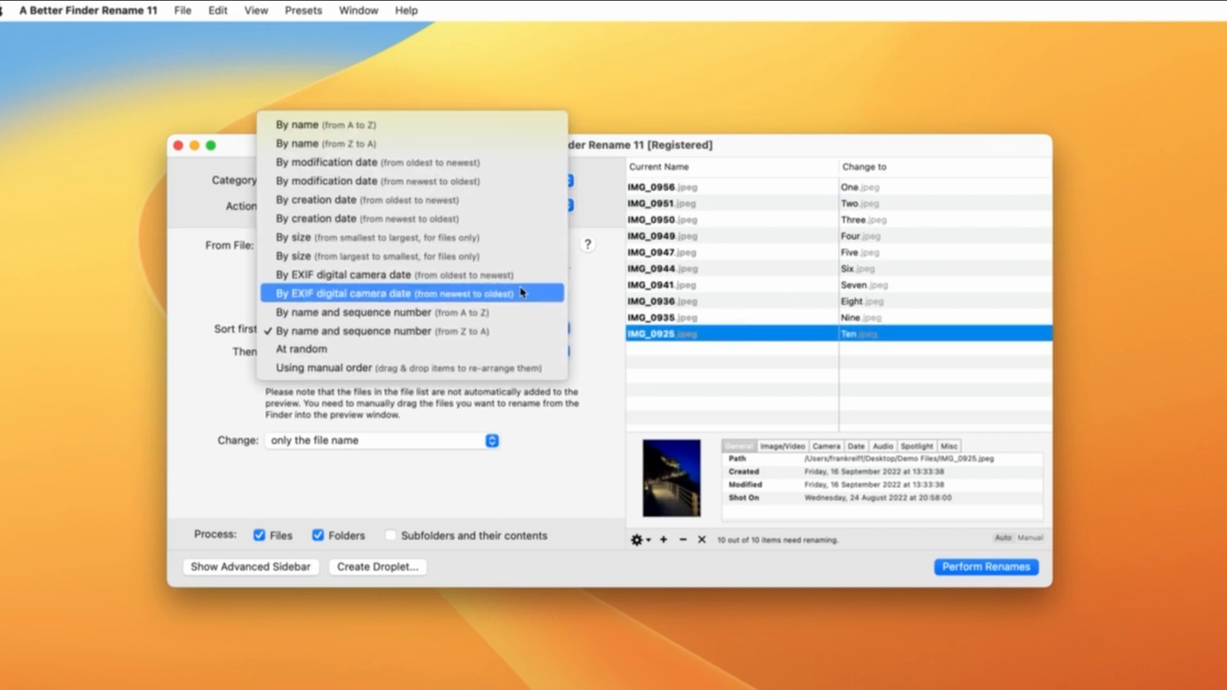
{"action": "left_click", "coordinate": [471, 126]}
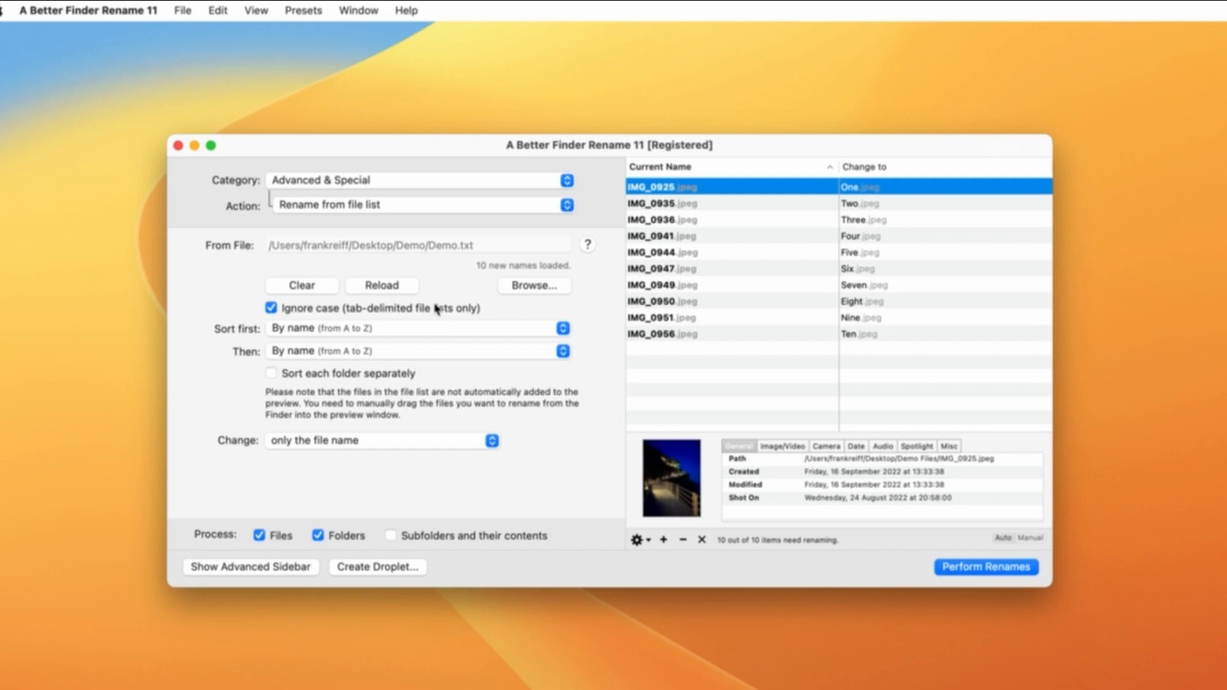
- Clear the loaded name list and save the previewed files as a Simple Template file list named Sample List in the Demo folder
{"action": "left_click", "coordinate": [310, 287]}
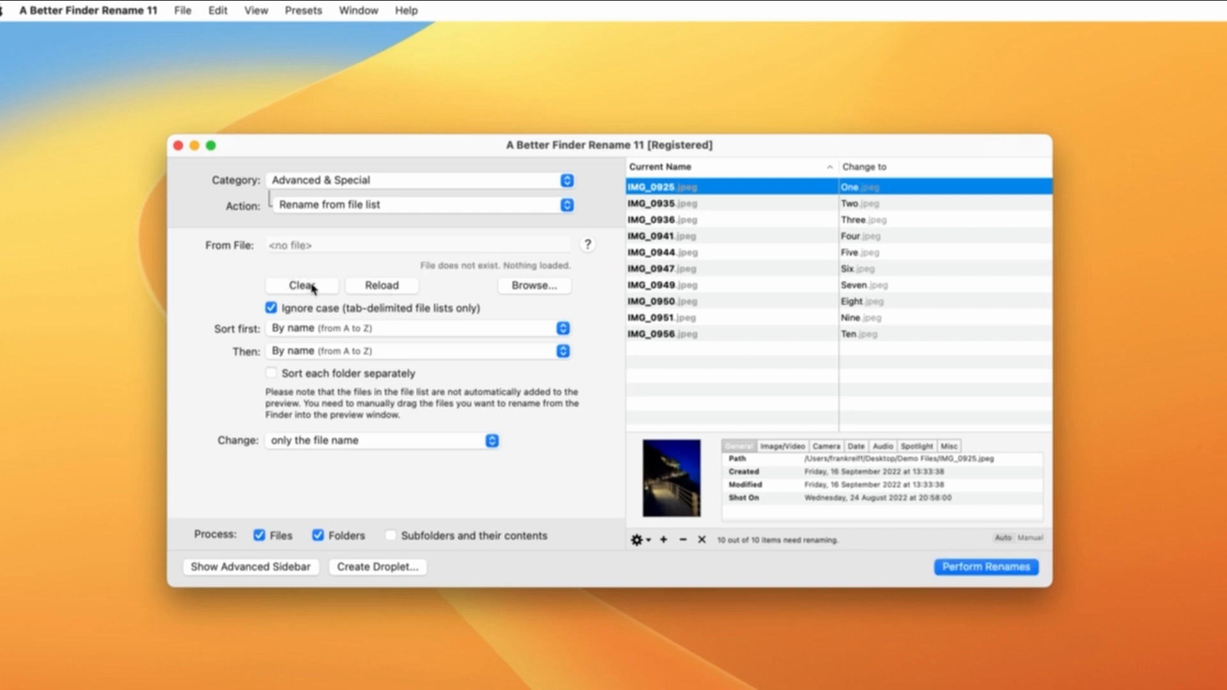
{"action": "left_click", "coordinate": [182, 10]}
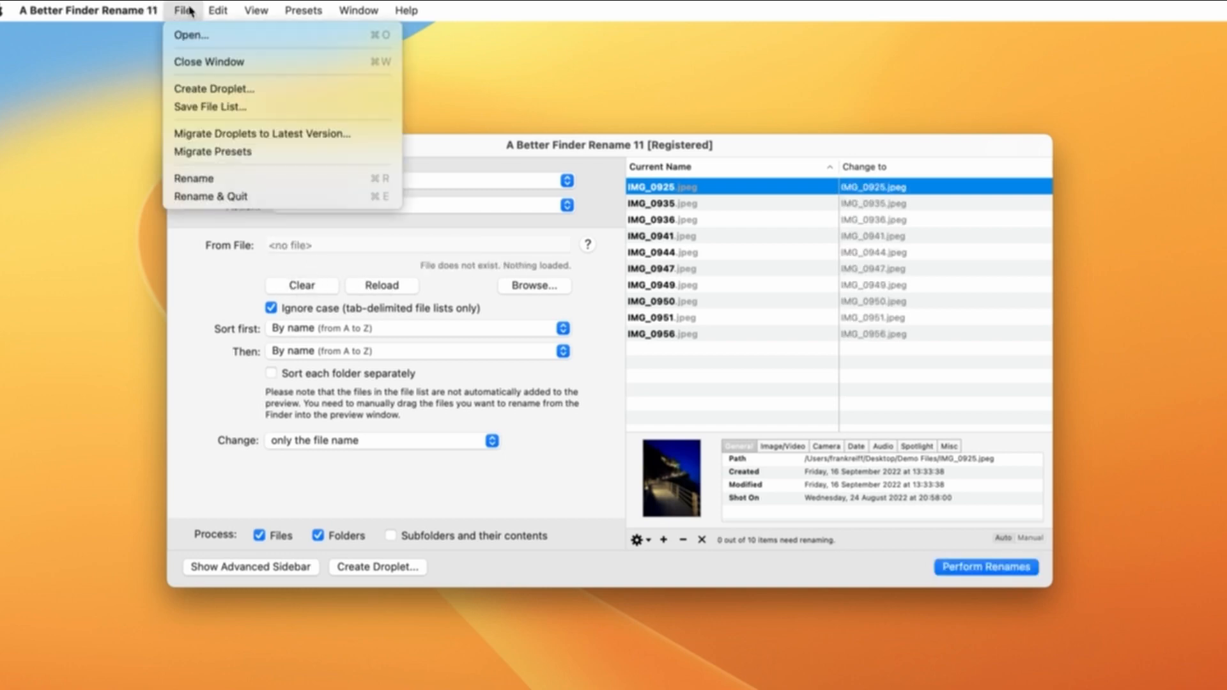
{"action": "left_click", "coordinate": [215, 108]}
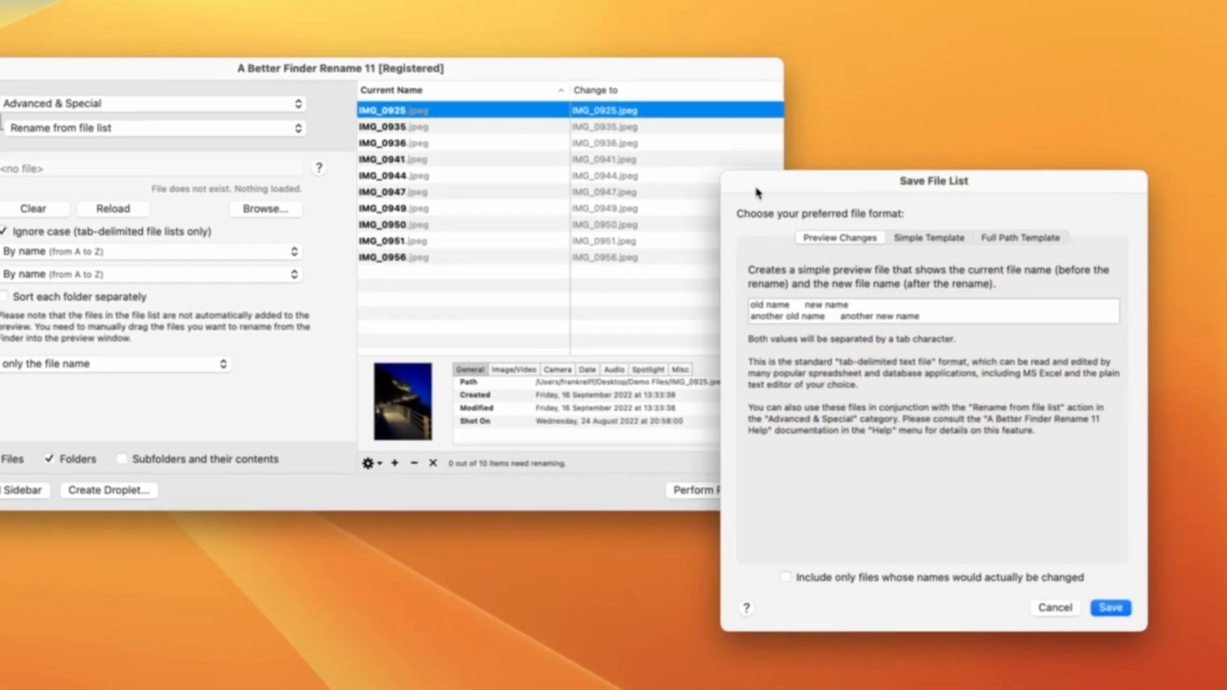
{"action": "left_click", "coordinate": [909, 241]}
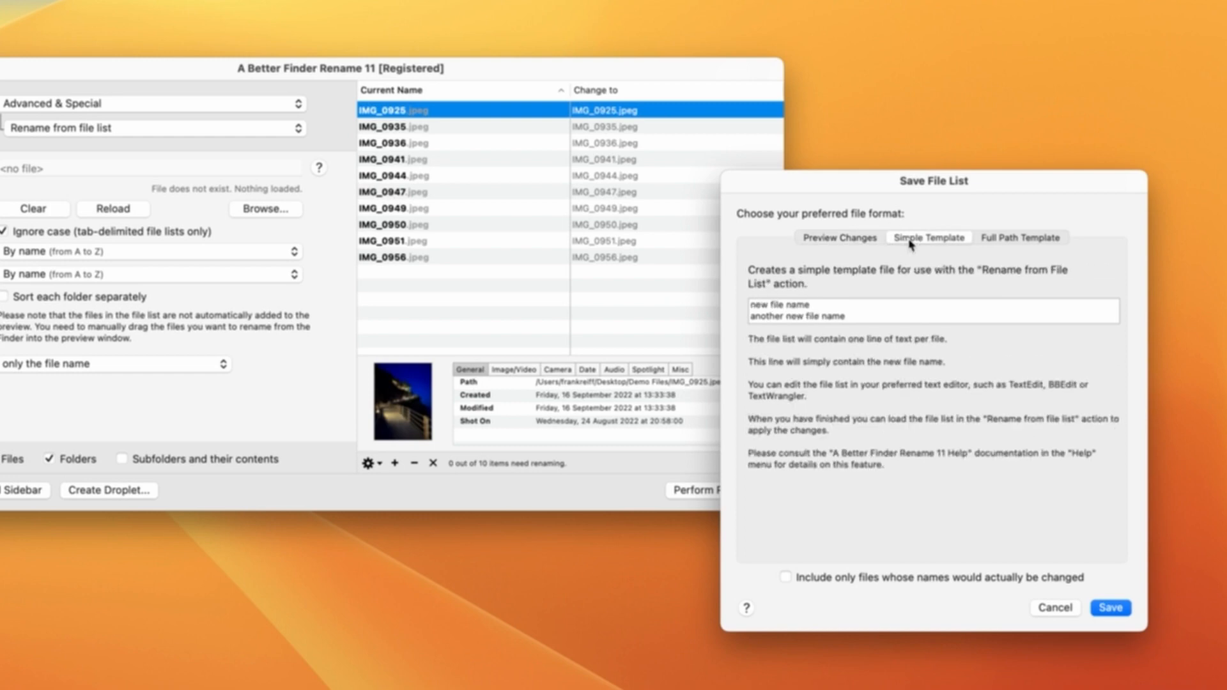
{"action": "left_click", "coordinate": [1110, 609]}
{"action": "type", "text": "Sampl"}
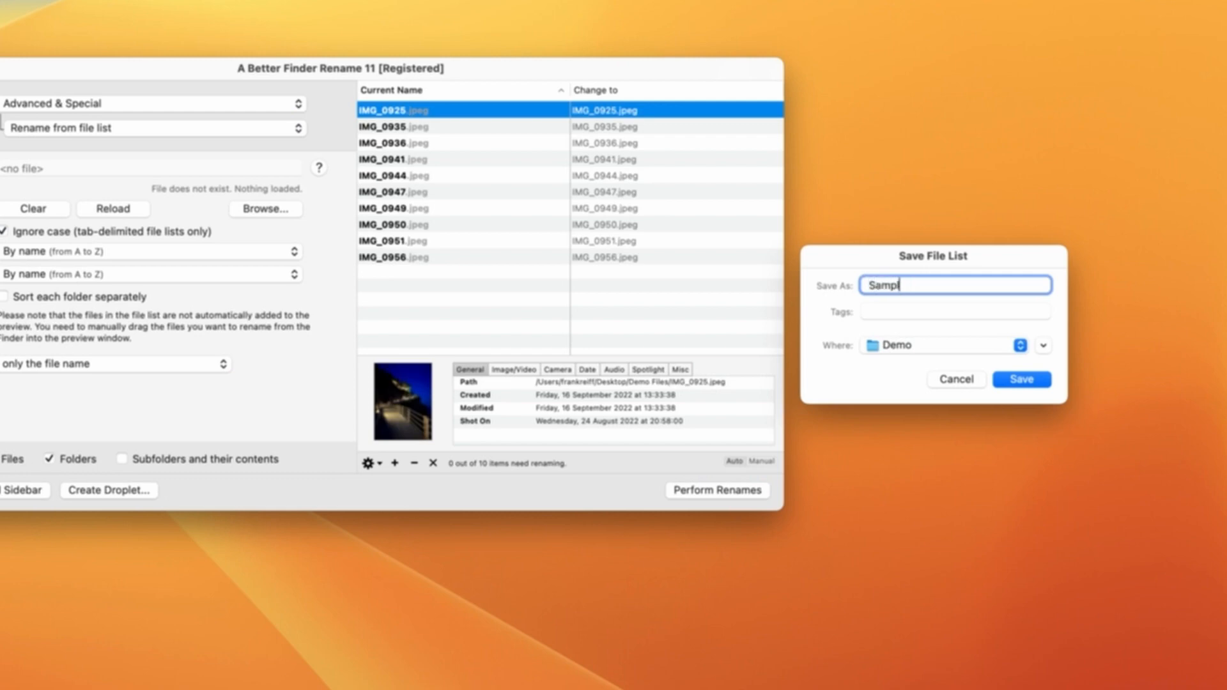
{"action": "type", "text": "e List"}
{"action": "key", "text": "Return"}
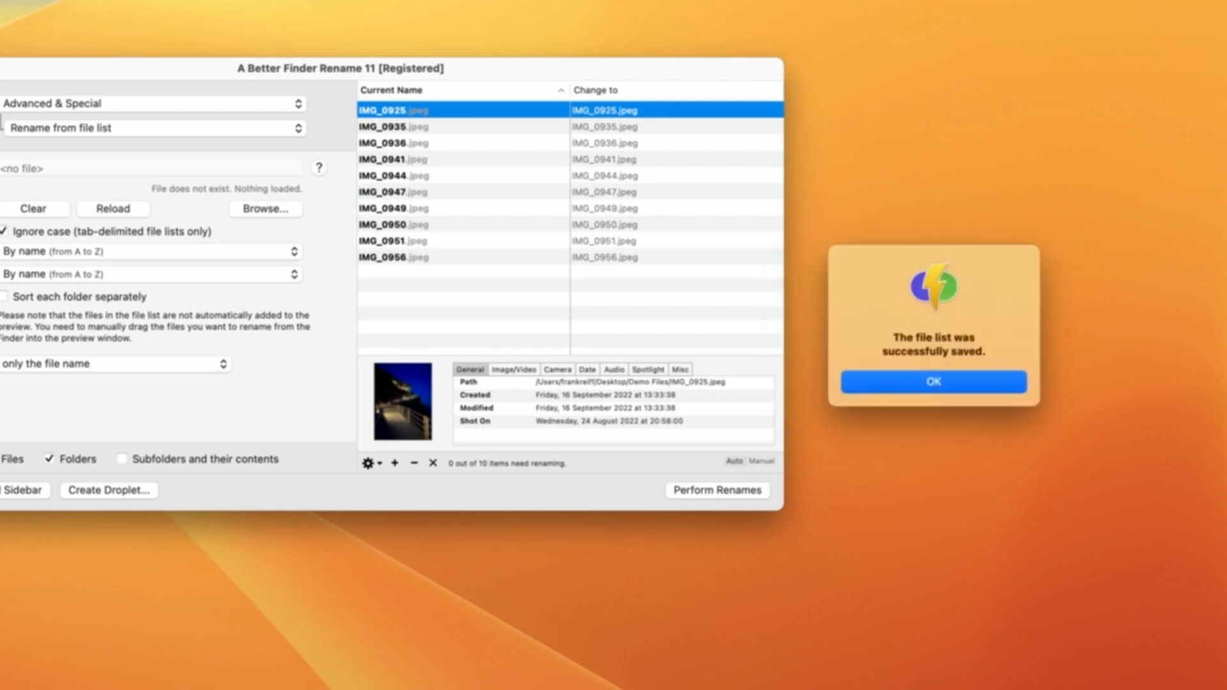
{"action": "key", "text": "Return"}
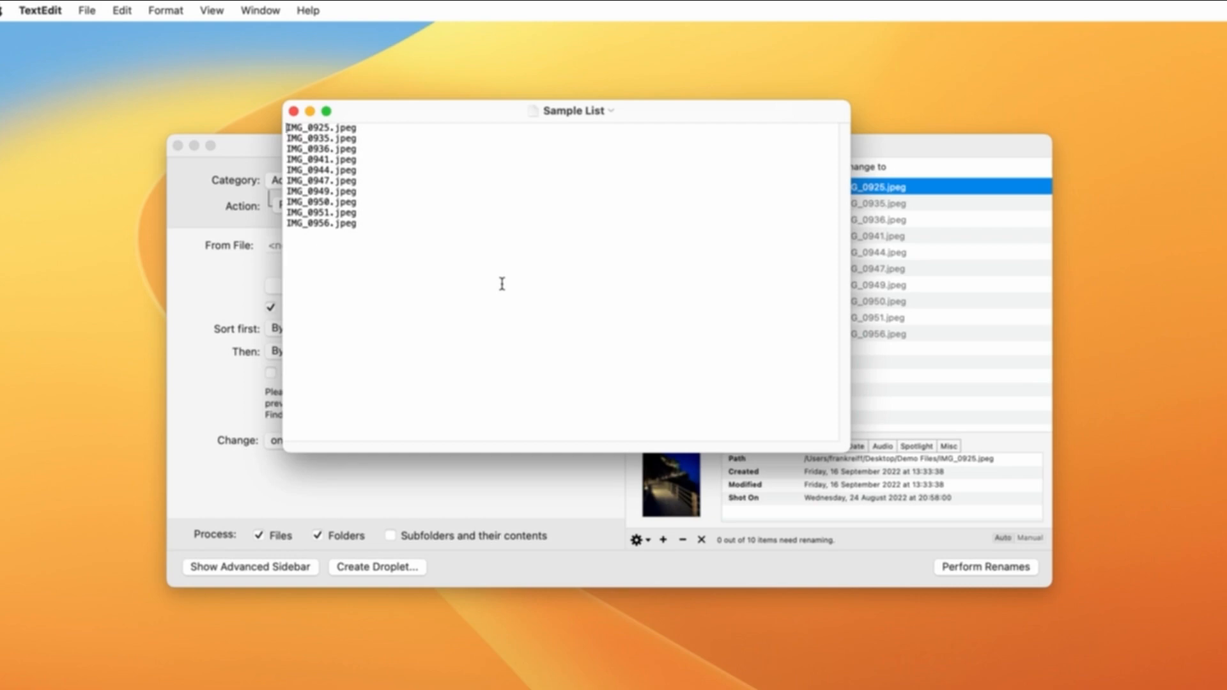
- In TextEdit, replace the first three file names in Sample List with One, Two and Three, and quit TextEdit
{"action": "key", "text": "shift+super+Right"}
{"action": "type", "text": "One"}
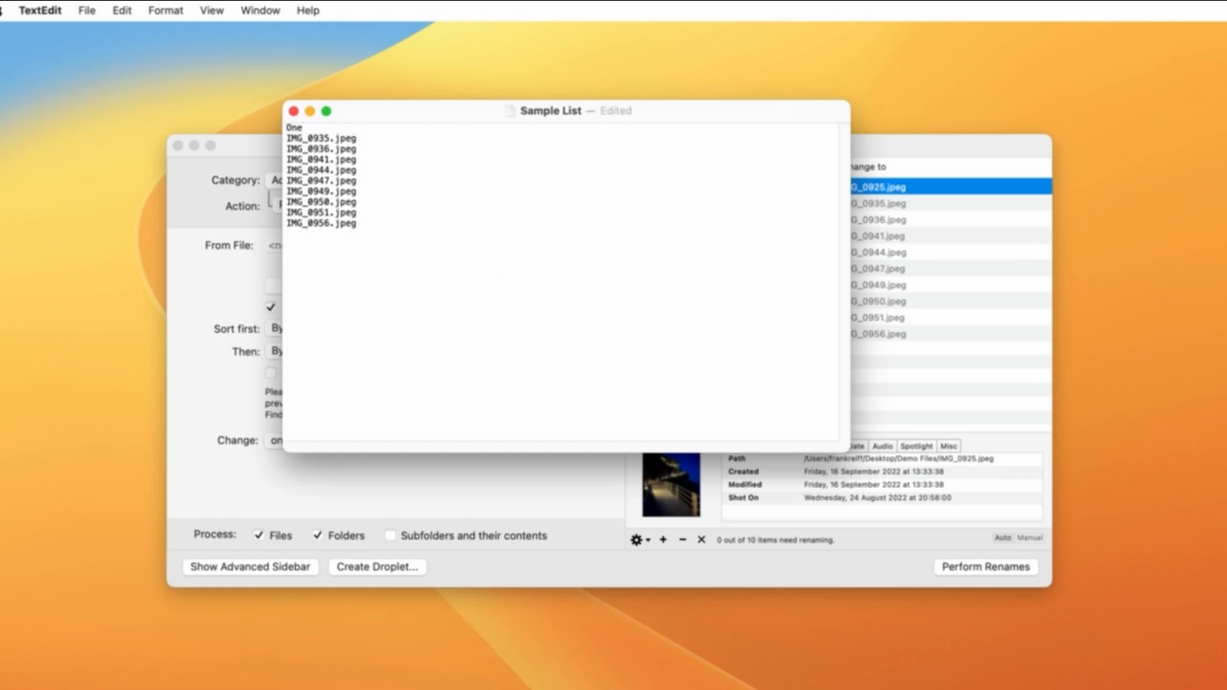
{"action": "key", "text": "Right"}
{"action": "key", "text": "shift+super+Right"}
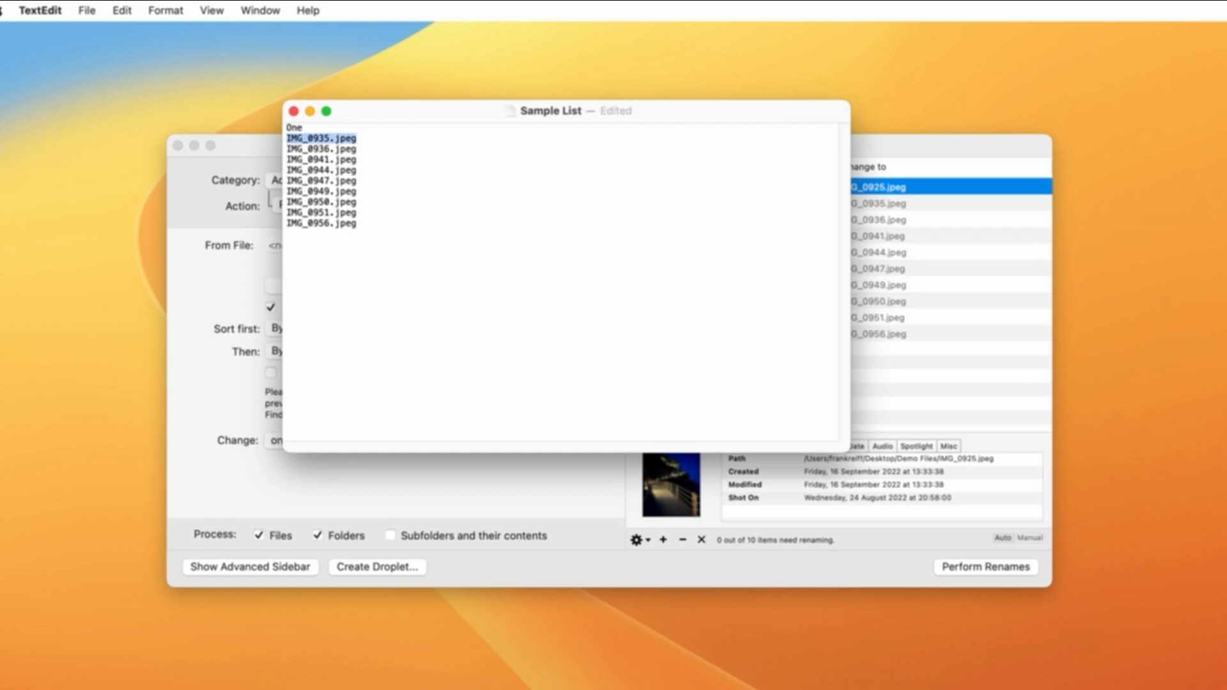
{"action": "type", "text": "Two"}
{"action": "key", "text": "Right"}
{"action": "key", "text": "shift+super+Right"}
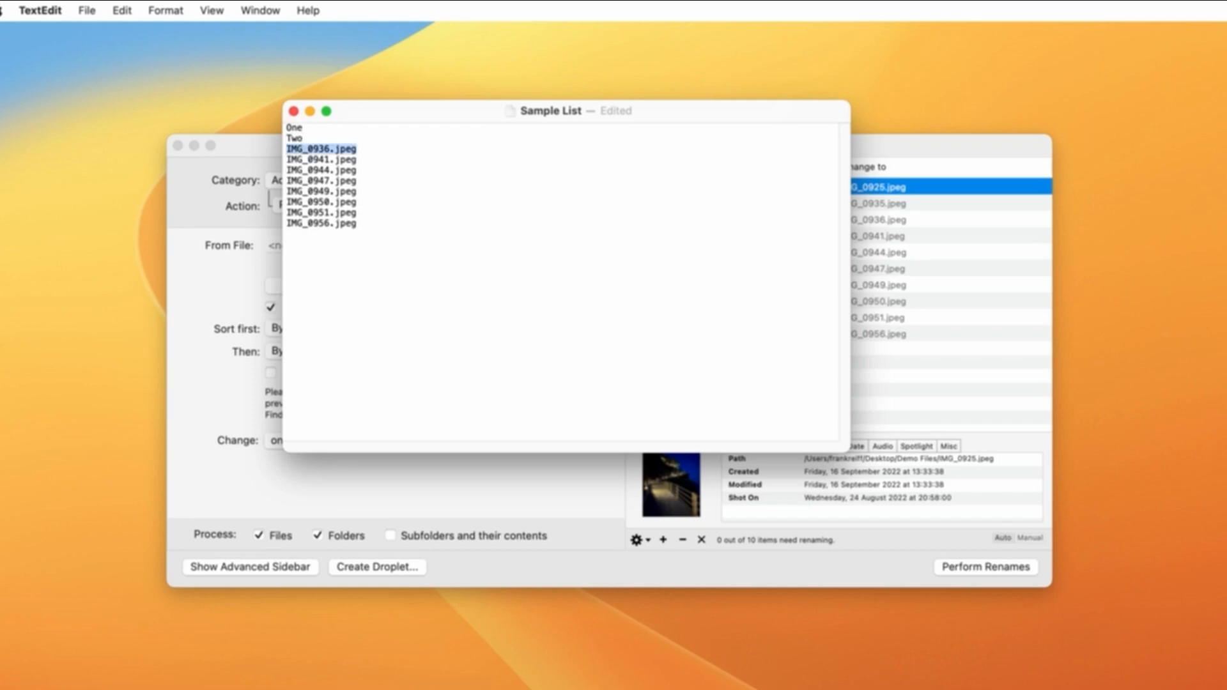
{"action": "type", "text": "Three"}
{"action": "key", "text": "super+q"}
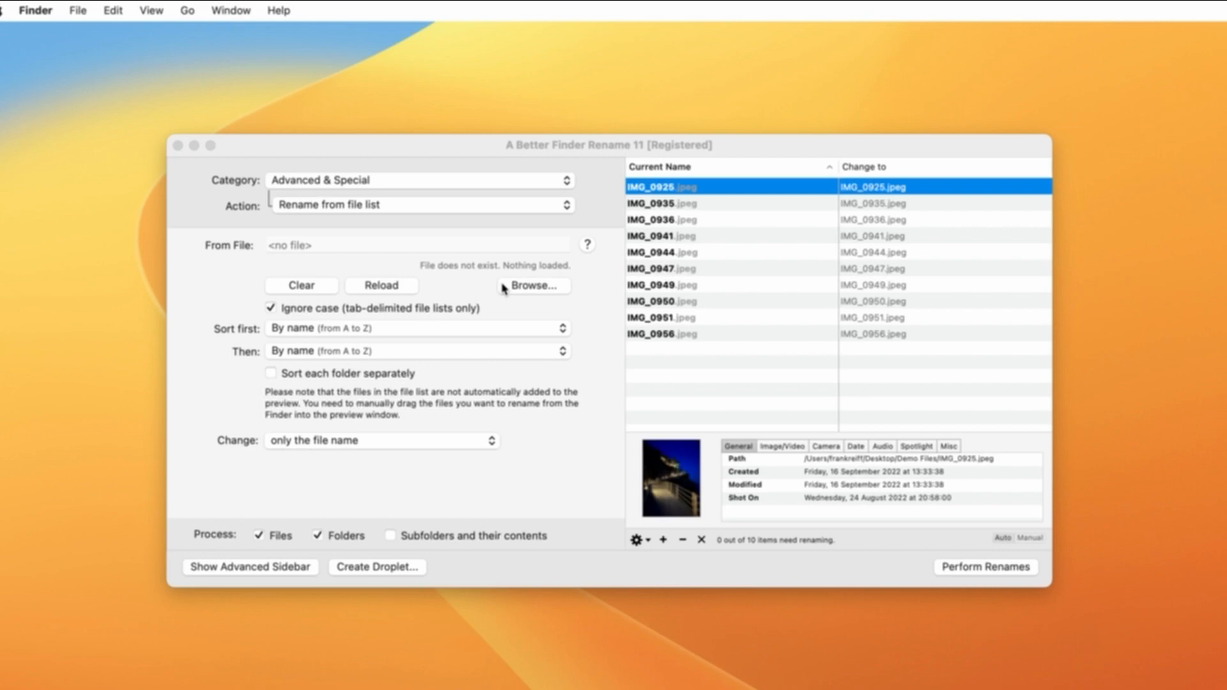
- In A Better Finder Rename 11, look through the first-sort options and load Demo.txt from the Demo folder as the name list
{"action": "left_click", "coordinate": [493, 329]}
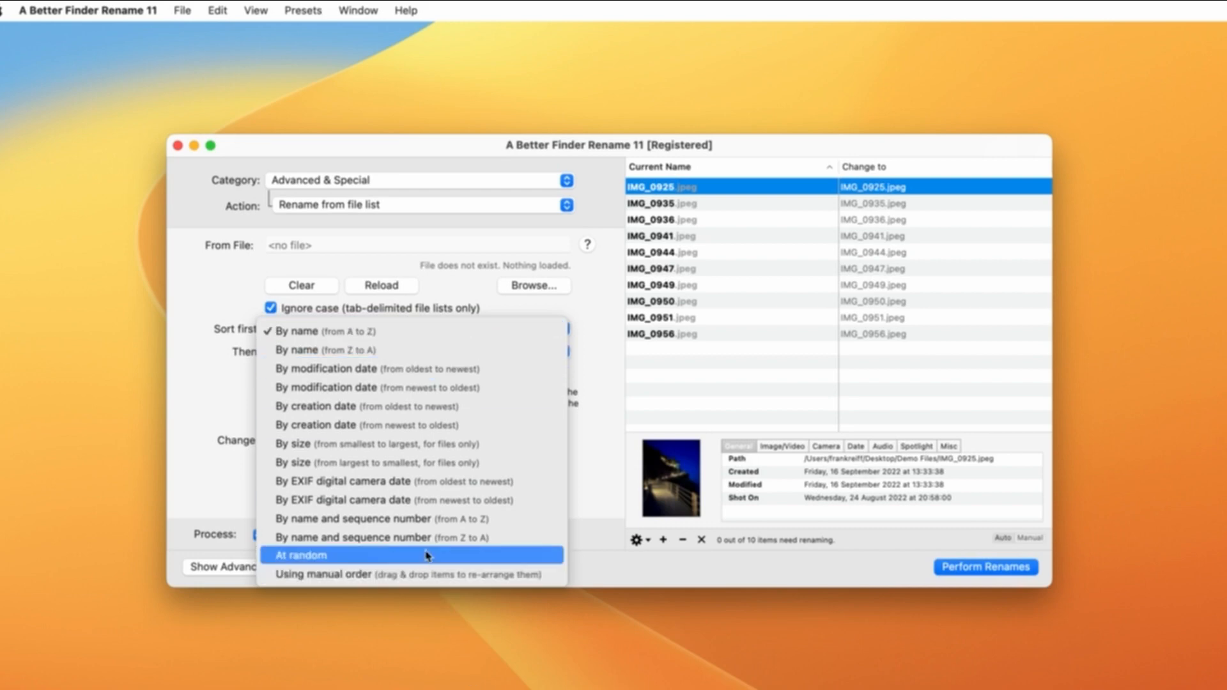
{"action": "left_click", "coordinate": [527, 299]}
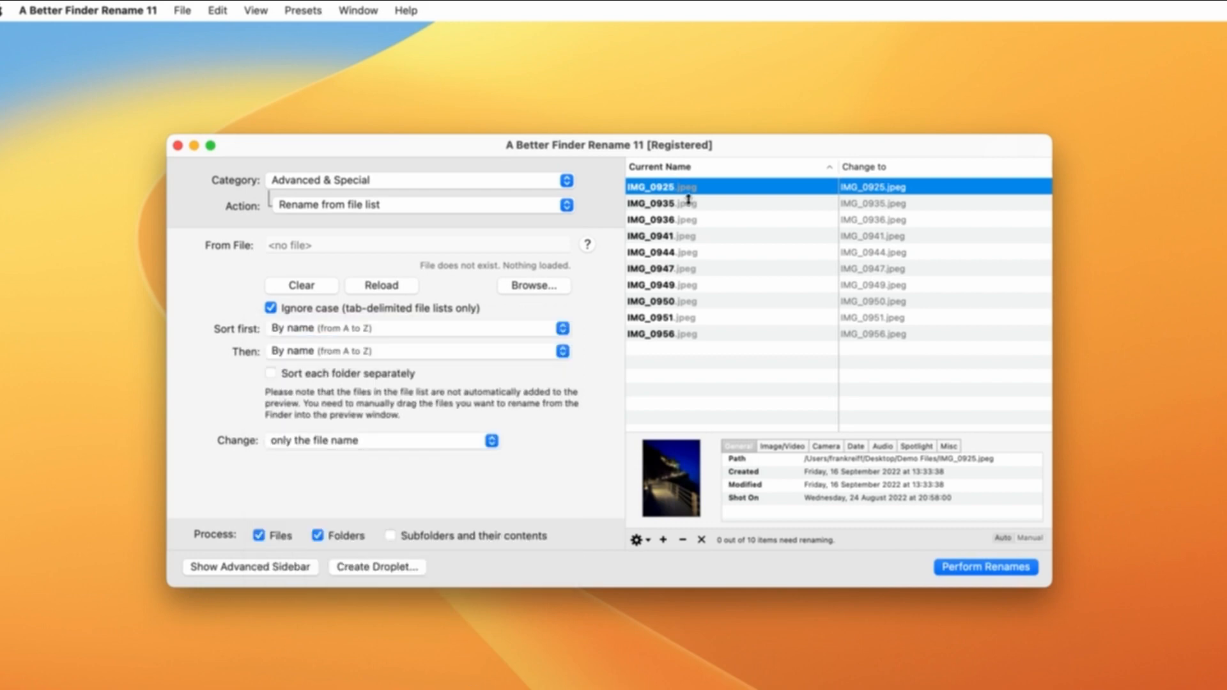
{"action": "left_click", "coordinate": [563, 286]}
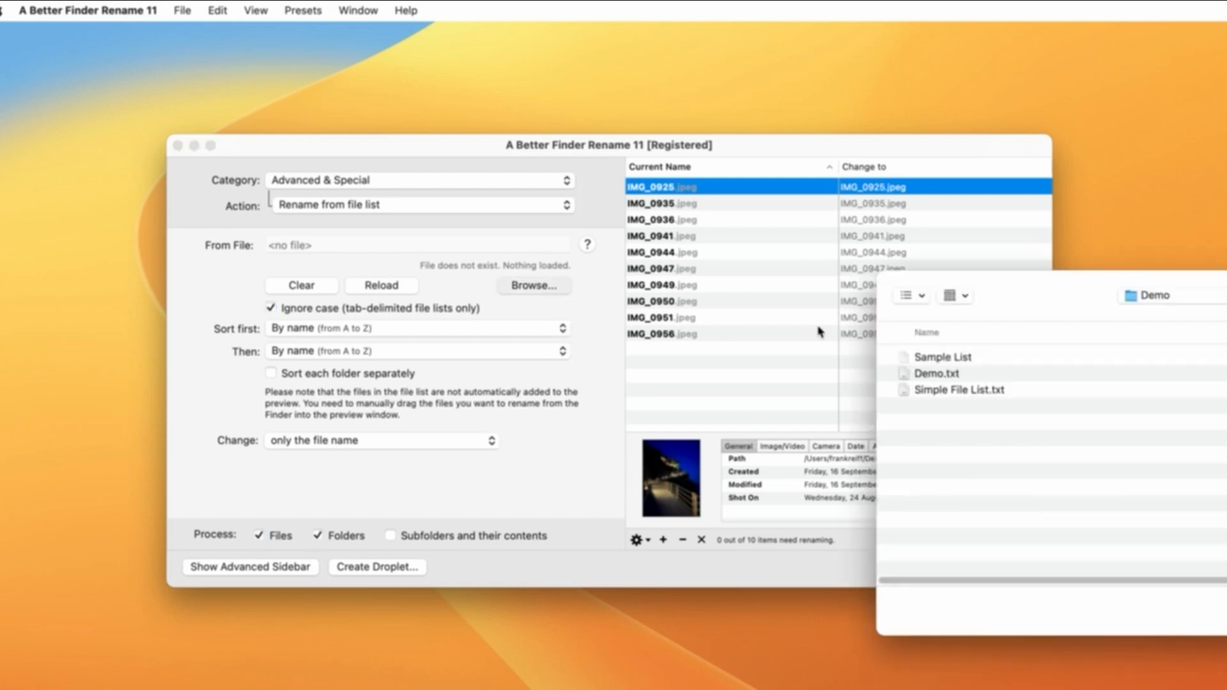
{"action": "left_click", "coordinate": [1014, 373]}
{"action": "key", "text": "Return"}
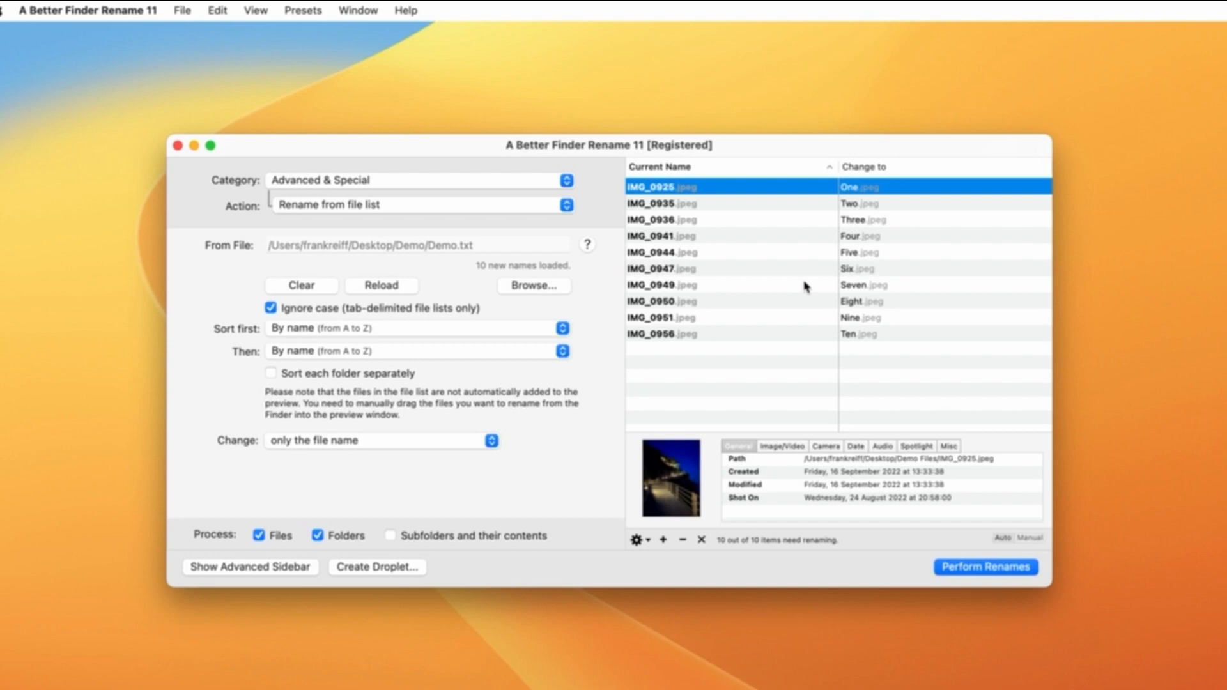
- Activate manual sorting in the preview, then move IMG_0936 above IMG_0935 and IMG_0956 directly below IMG_0947
{"action": "left_click_drag", "start_coordinate": [660, 203], "coordinate": [661, 189]}
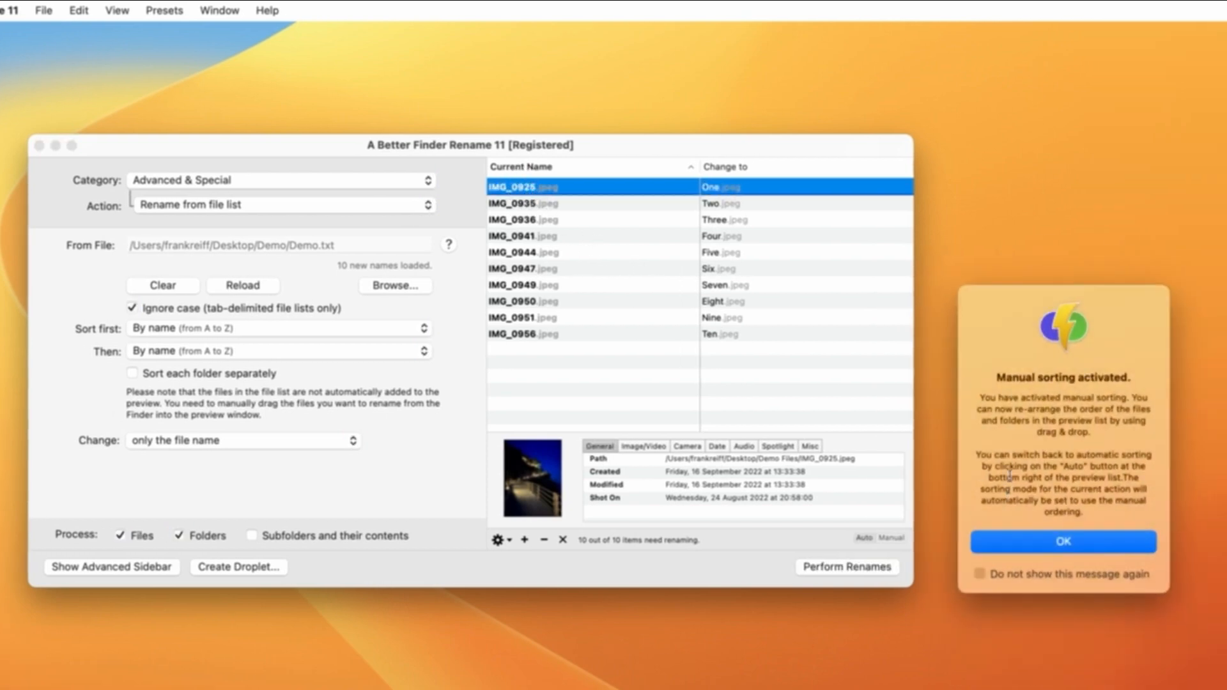
{"action": "left_click", "coordinate": [1026, 547]}
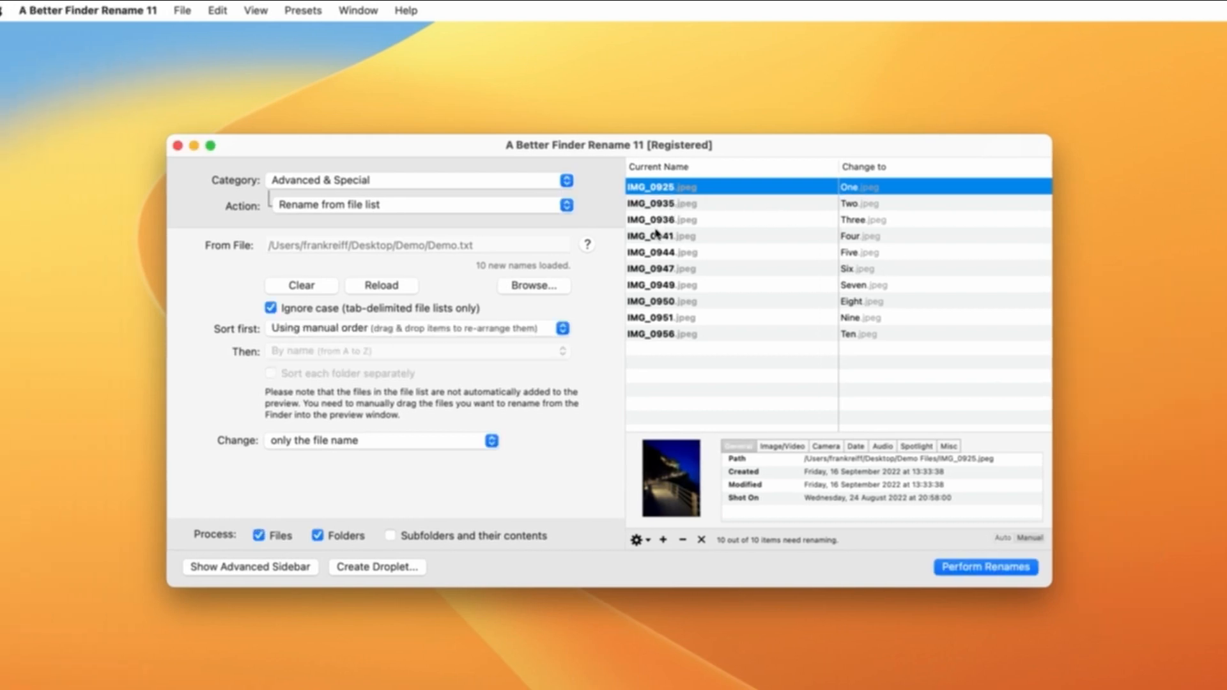
{"action": "left_click_drag", "start_coordinate": [655, 219], "coordinate": [658, 197]}
{"action": "left_click_drag", "start_coordinate": [664, 334], "coordinate": [668, 273]}
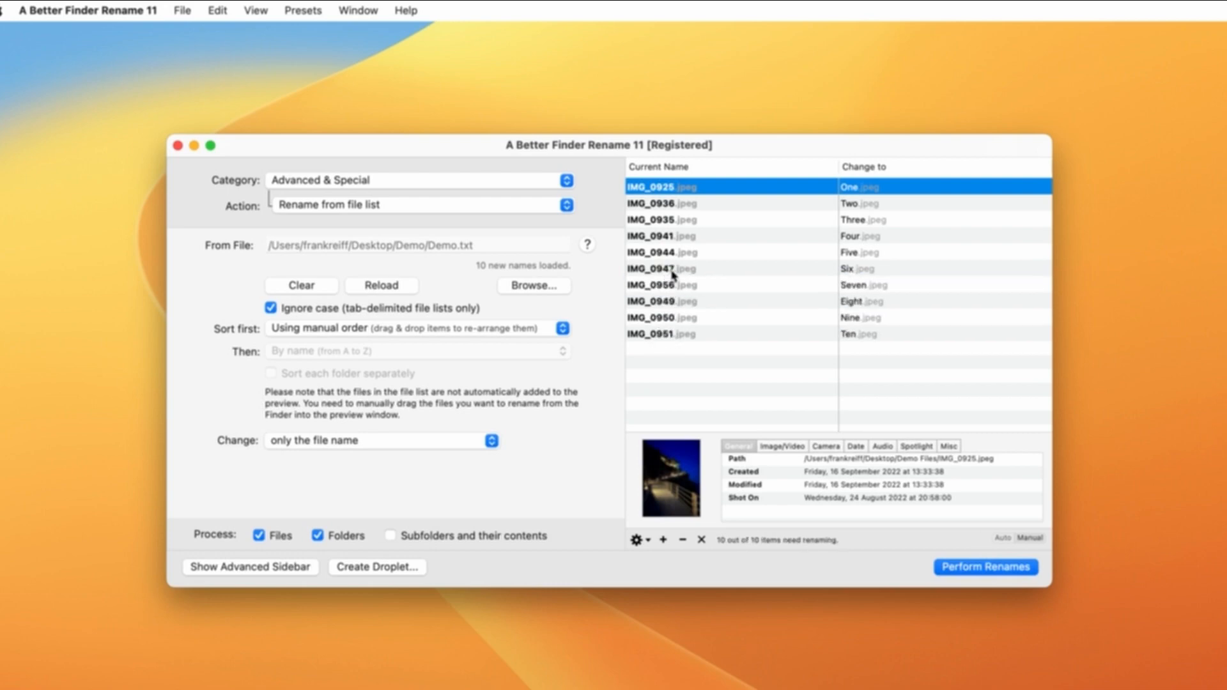